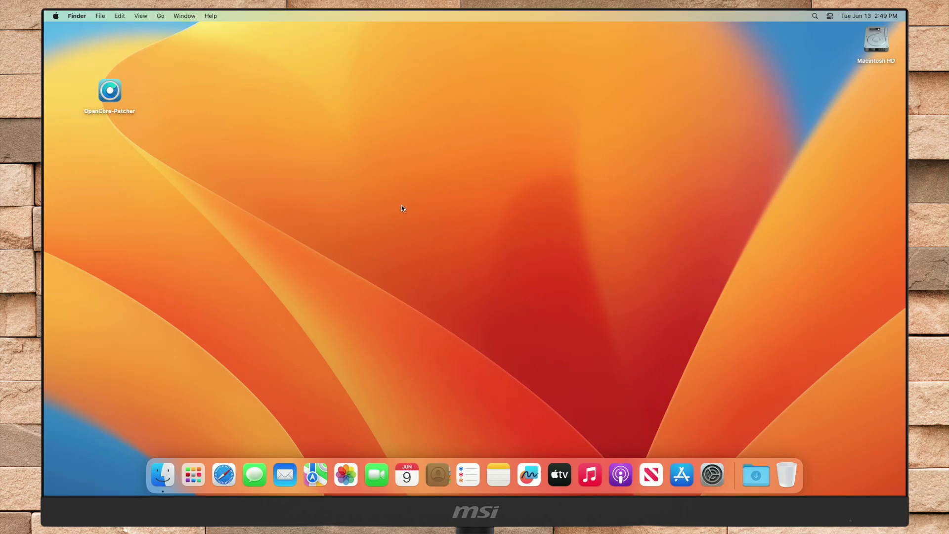
Check the Mac's model in About This Mac and glance at the installed applications
{"action": "left_click", "coordinate": [56, 16]}
{"action": "left_click", "coordinate": [74, 25]}
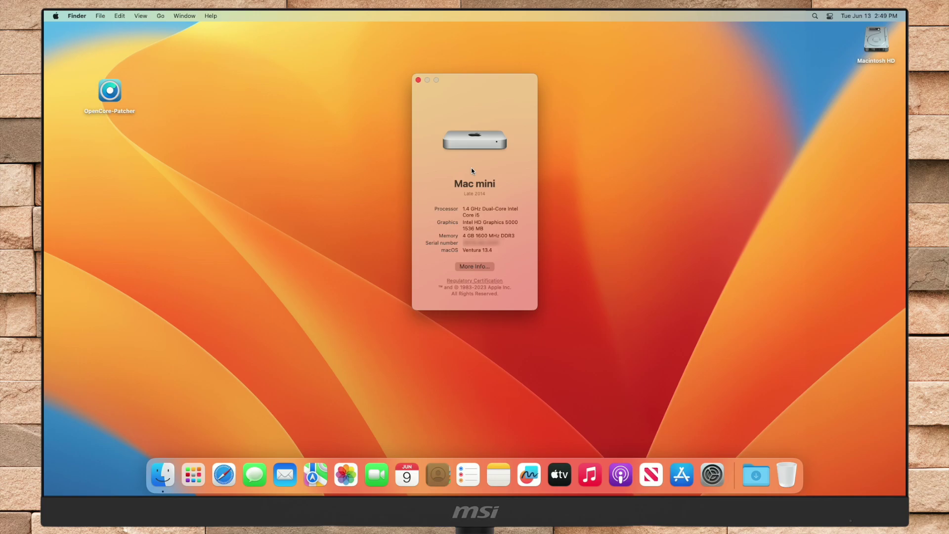
{"action": "left_click", "coordinate": [419, 80]}
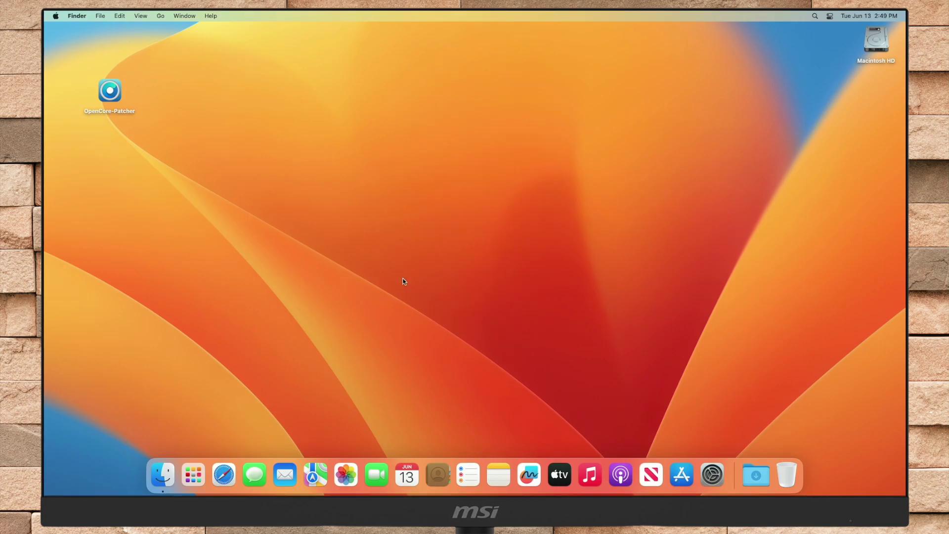
{"action": "left_click", "coordinate": [197, 476]}
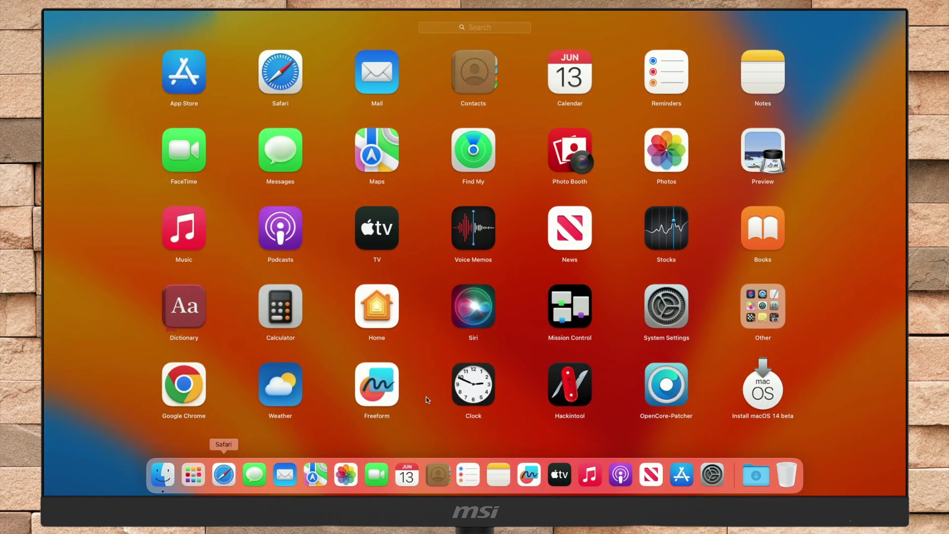
{"action": "left_click", "coordinate": [824, 375]}
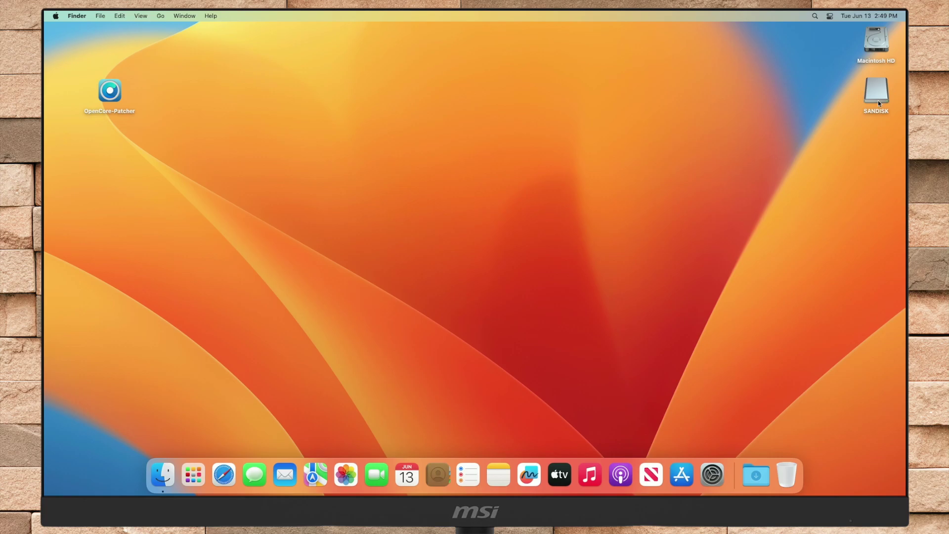
Launch OpenCore-Patcher and write the existing Install macOS 14 beta installer to the 61.5 GB SanDisk disk2
{"action": "right_click", "coordinate": [100, 94]}
{"action": "left_click", "coordinate": [111, 97]}
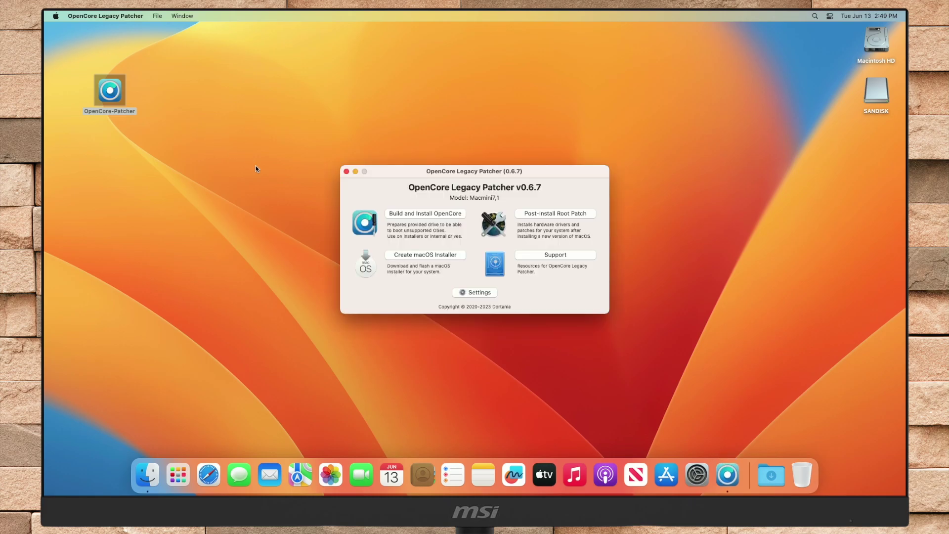
{"action": "left_click", "coordinate": [425, 255]}
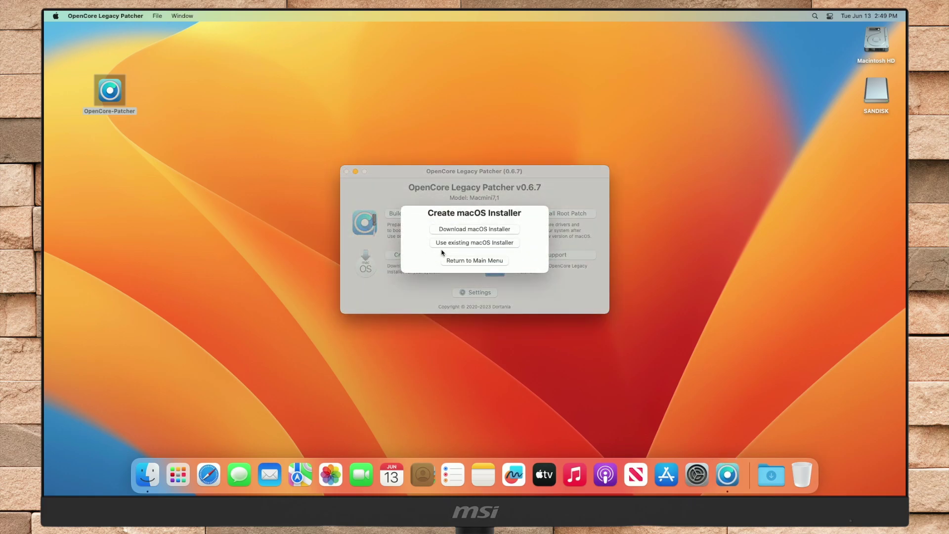
{"action": "left_click", "coordinate": [478, 244]}
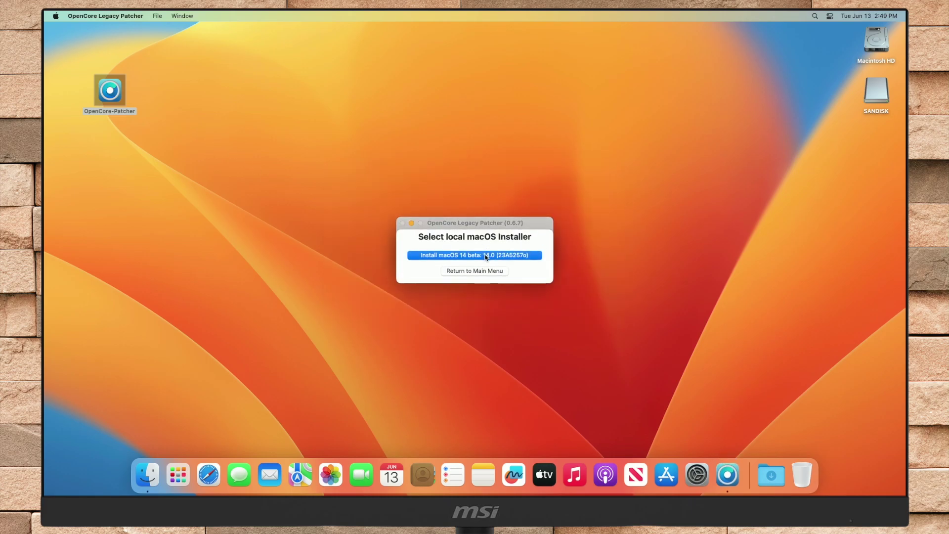
{"action": "left_click", "coordinate": [486, 256]}
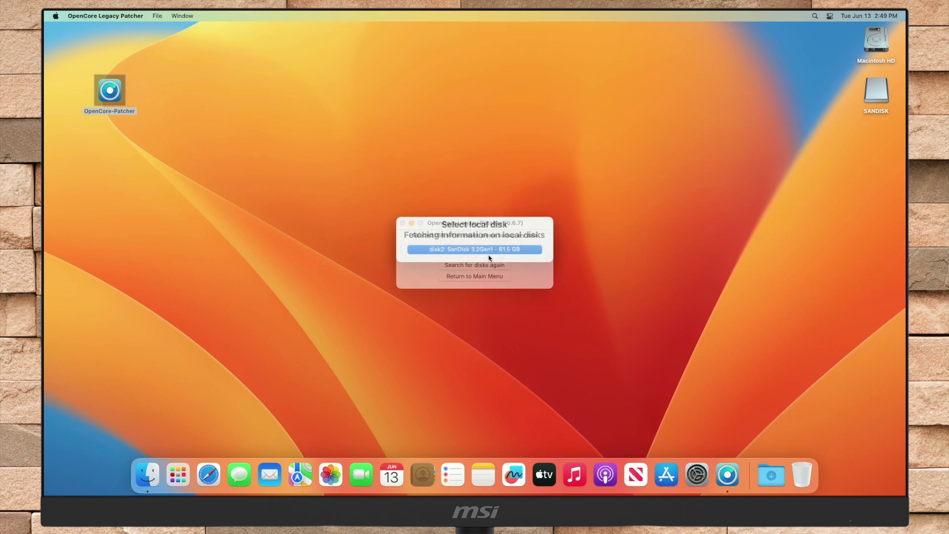
{"action": "left_click", "coordinate": [488, 259]}
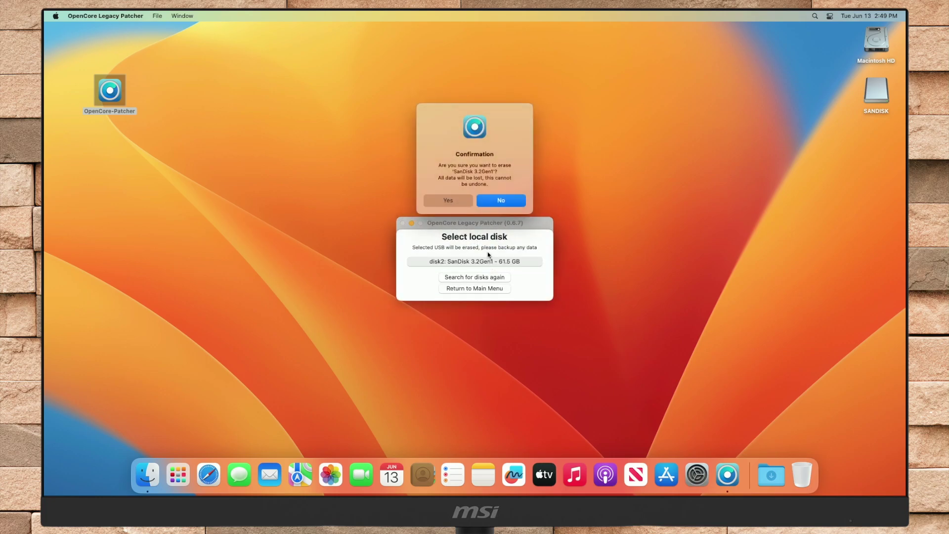
{"action": "left_click", "coordinate": [461, 203]}
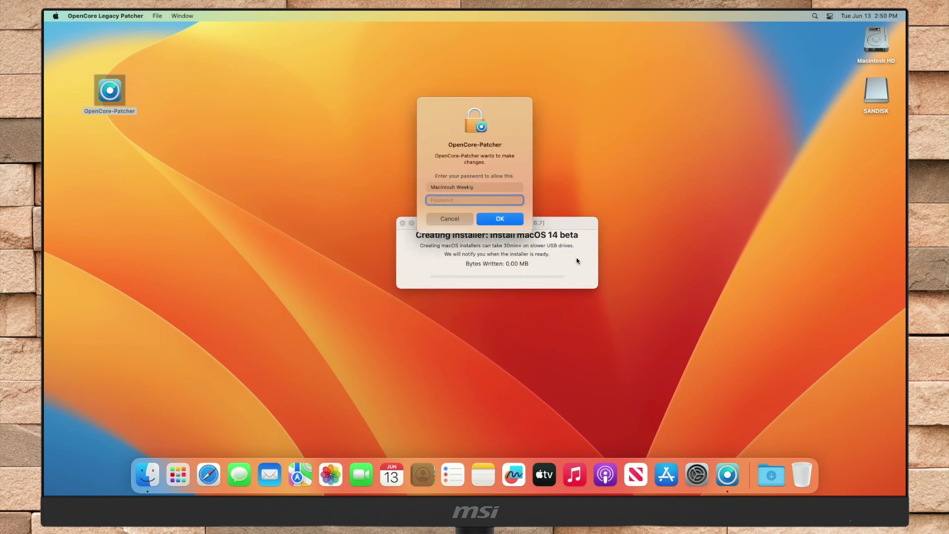
Enter the administrator password to authorise writing the macOS 14 beta installer
{"action": "type", "text": "•••"}
{"action": "key", "text": "Return"}
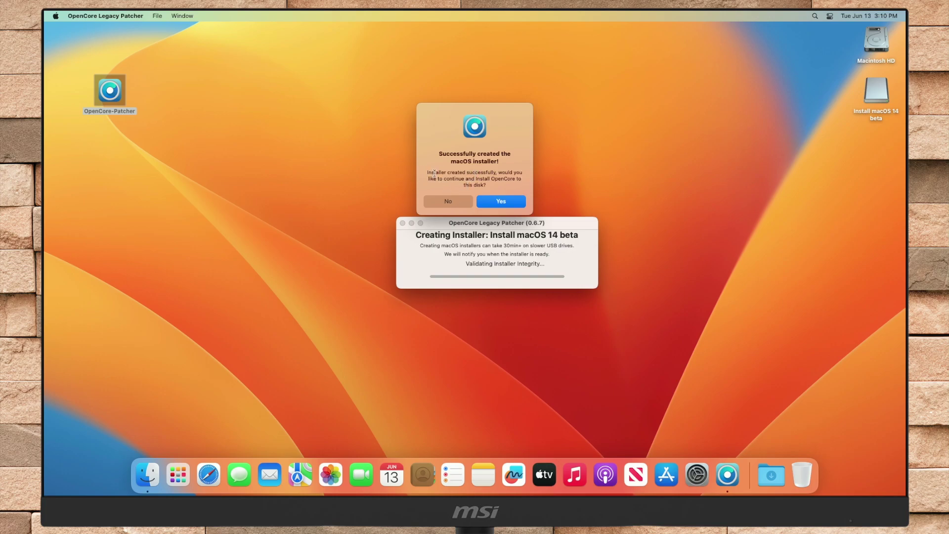
Install OpenCore to the SanDisk's disk2s1 EFI partition, authorising with the admin password
{"action": "left_click", "coordinate": [505, 201]}
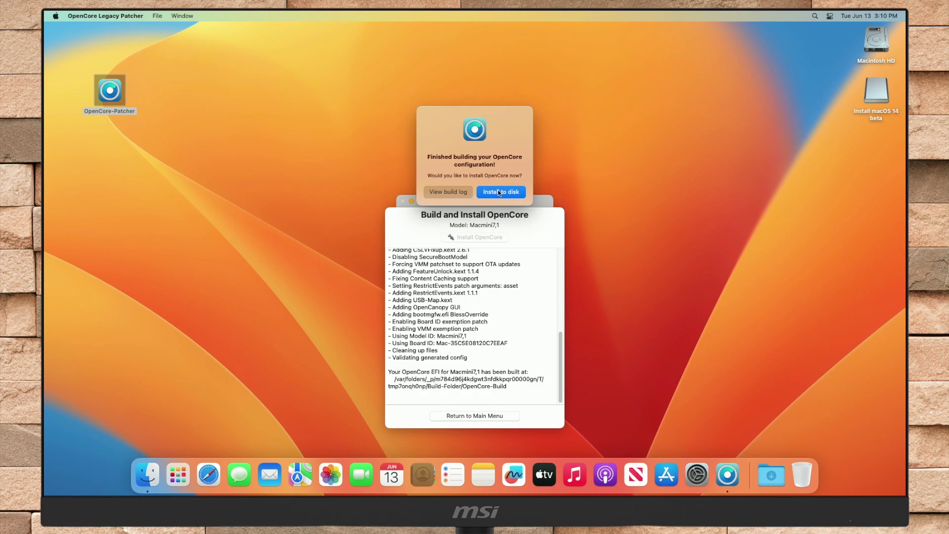
{"action": "left_click", "coordinate": [500, 193]}
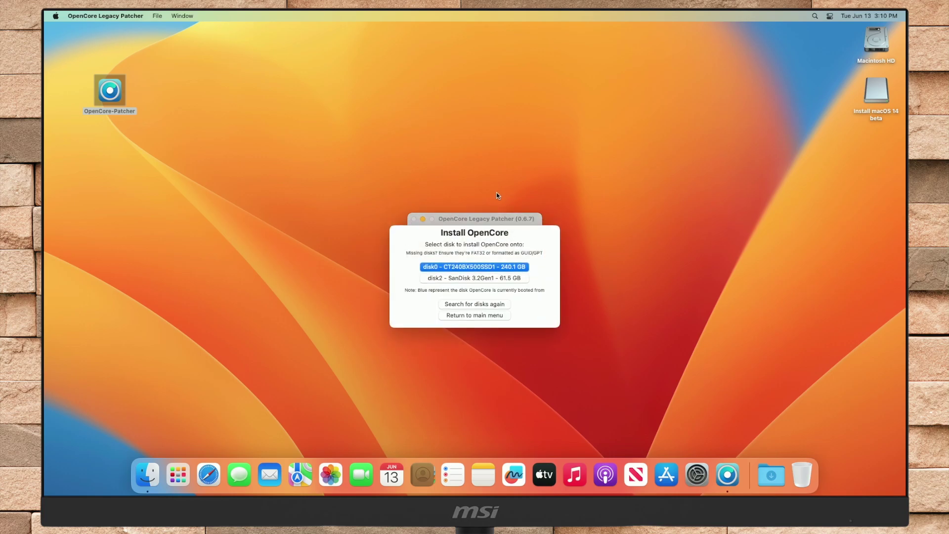
{"action": "left_click", "coordinate": [486, 277]}
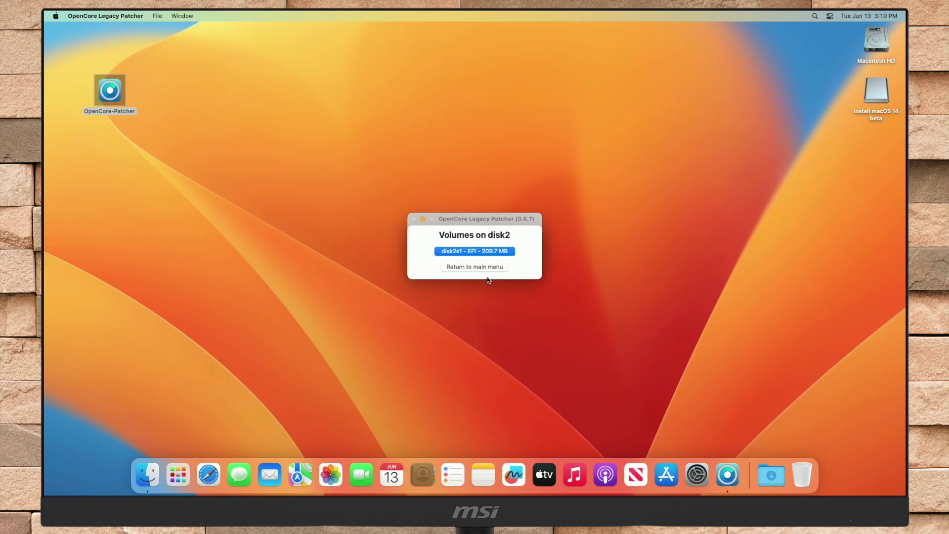
{"action": "left_click", "coordinate": [482, 251]}
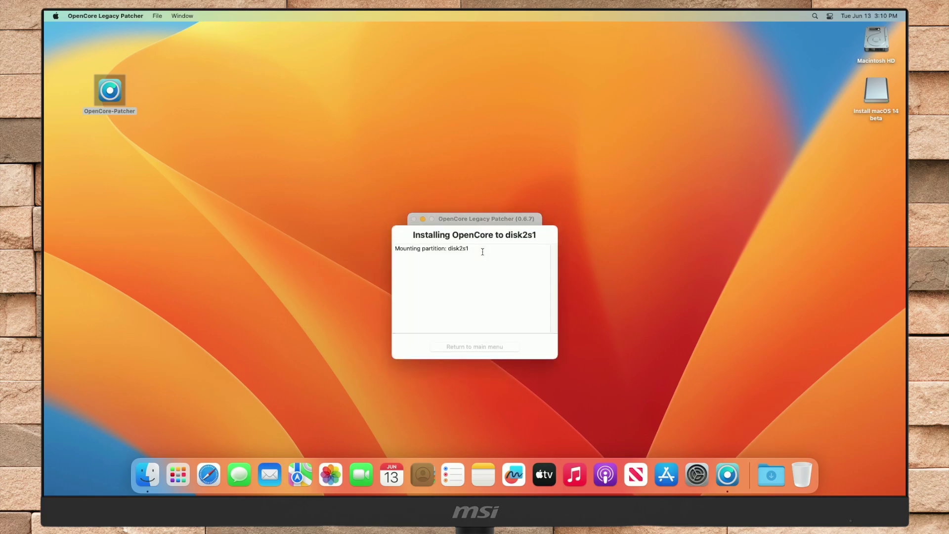
{"action": "type", "text": "•"}
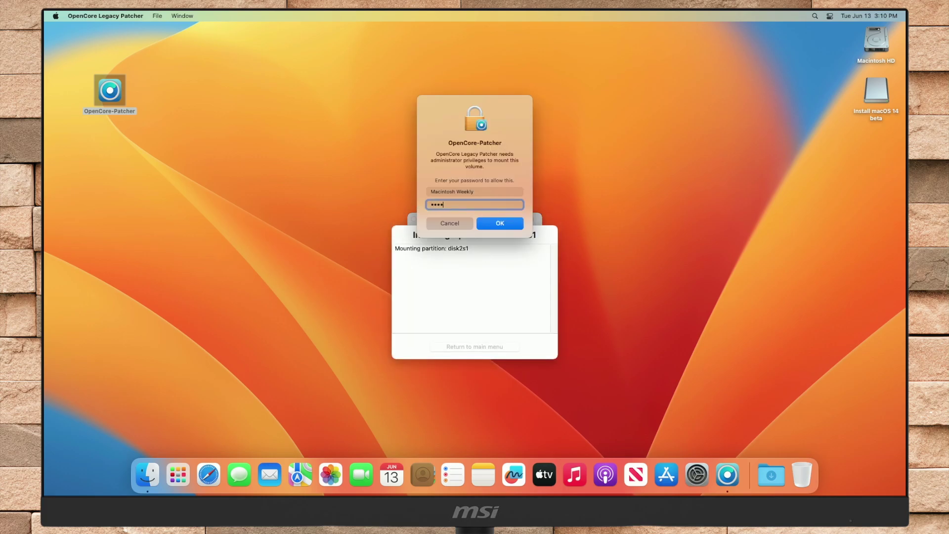
{"action": "key", "text": "Return"}
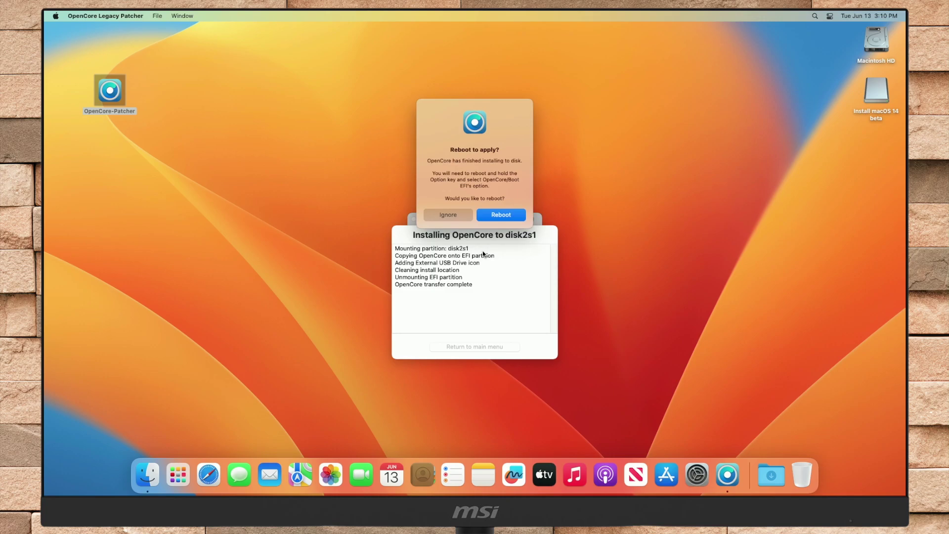
Paste the OpenCore-Patcher app from the desktop into the Install macOS 14 beta volume
{"action": "left_click", "coordinate": [118, 95]}
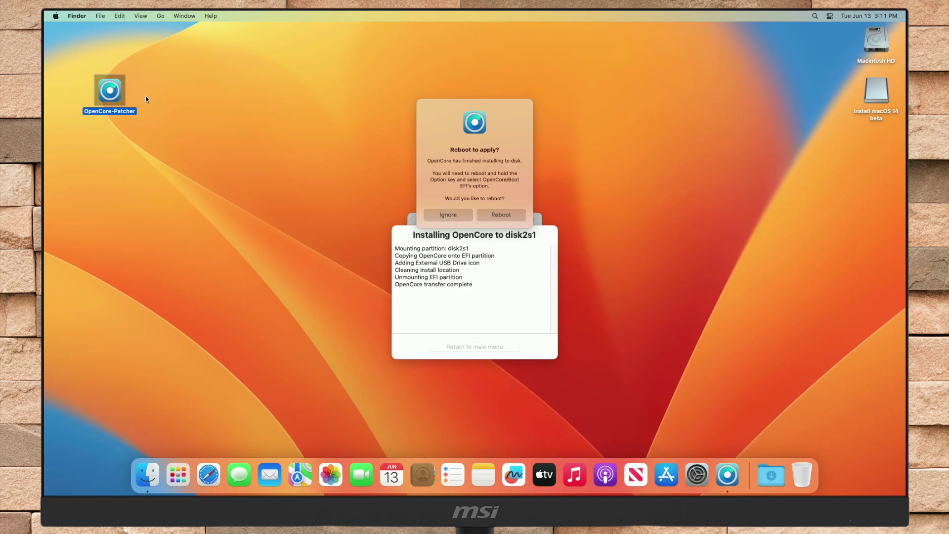
{"action": "left_click", "coordinate": [882, 85]}
{"action": "double_click", "coordinate": [858, 86]}
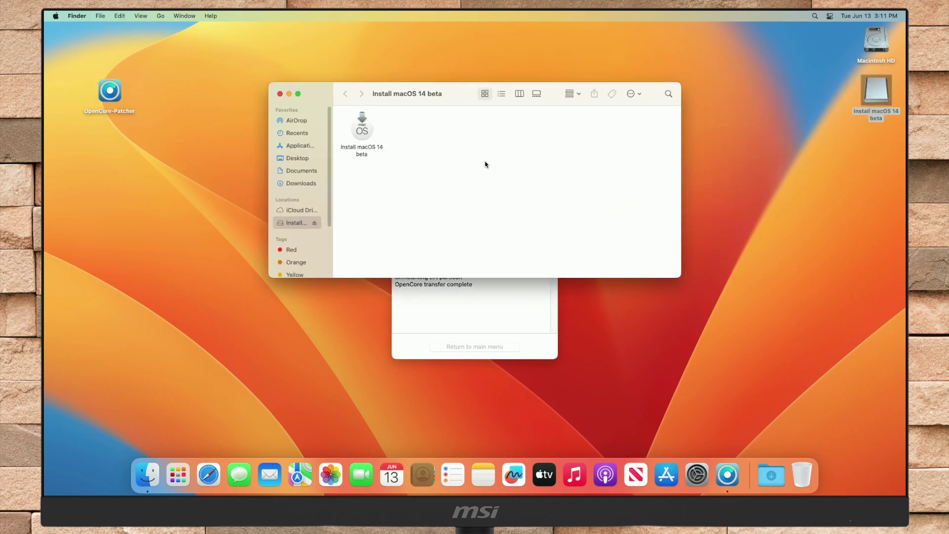
{"action": "key", "text": "super+v"}
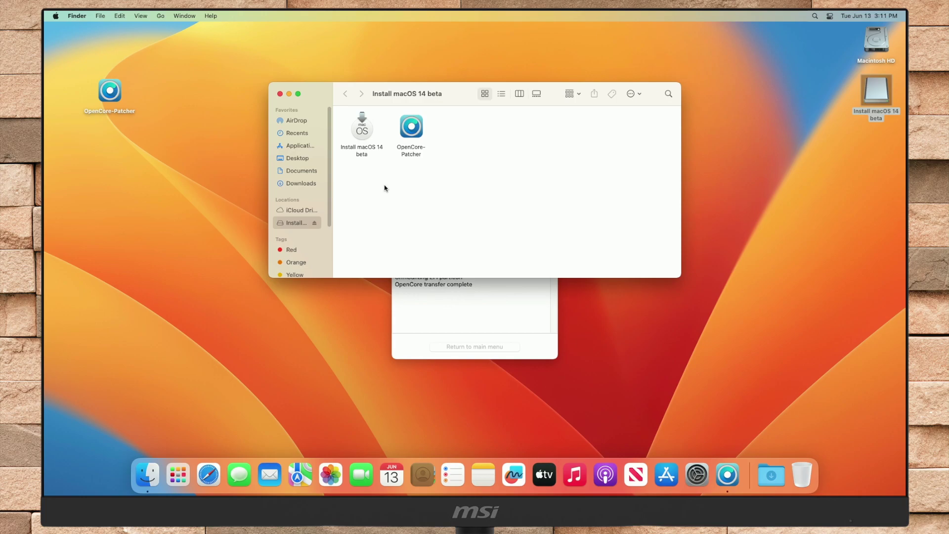
Close the drive's window and confirm restarting the Mac now
{"action": "left_click", "coordinate": [280, 94]}
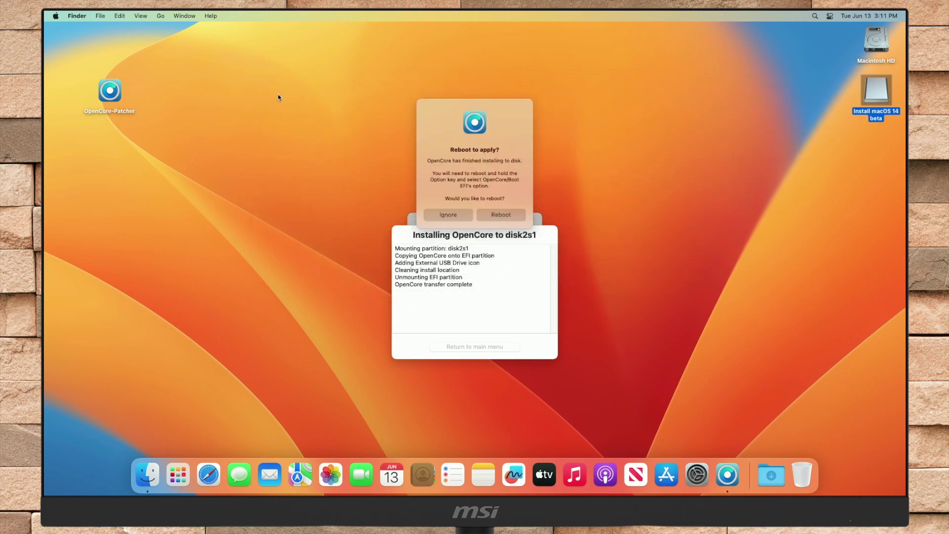
{"action": "left_click", "coordinate": [506, 217]}
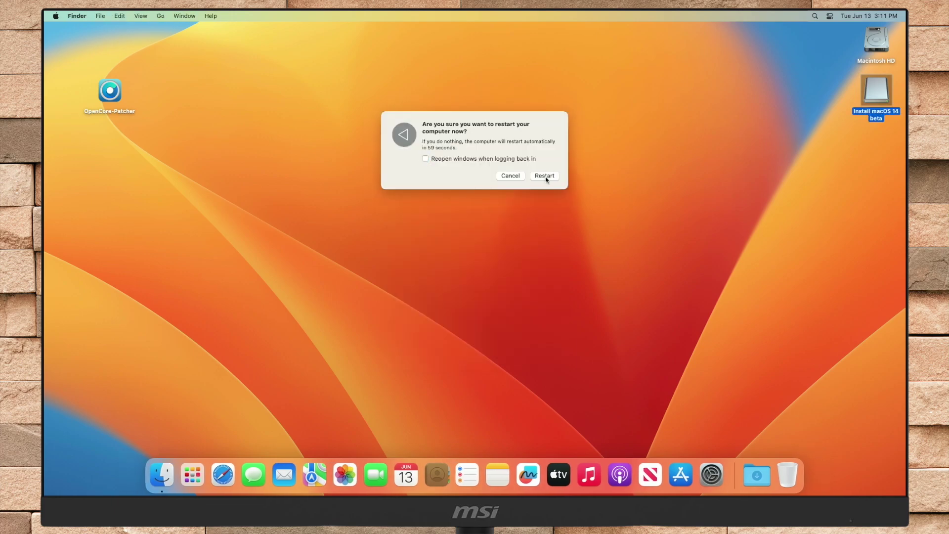
{"action": "left_click", "coordinate": [545, 177]}
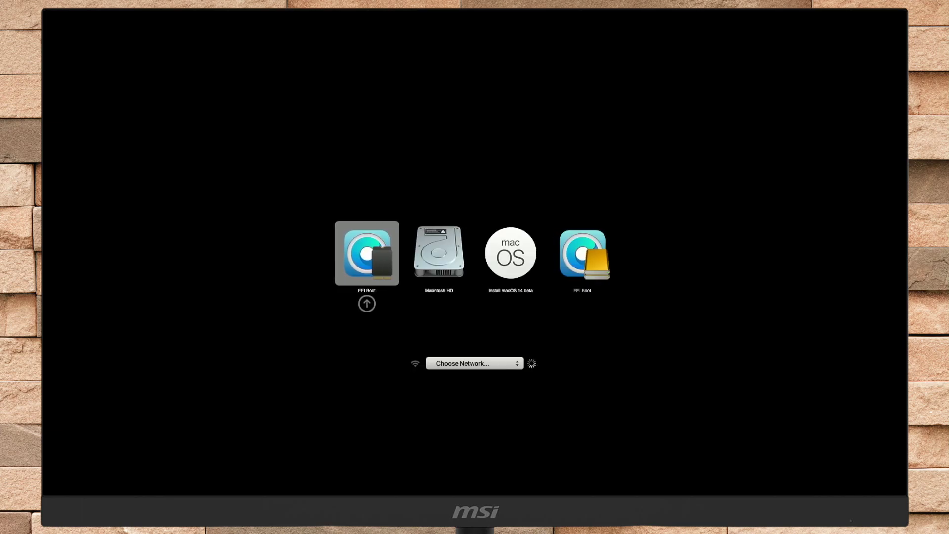
Boot the last EFI Boot entry, then the Install macOS 14 beta entry from the picker
{"action": "key", "text": "Right"}
{"action": "key", "text": "Right"}
{"action": "key", "text": "Right"}
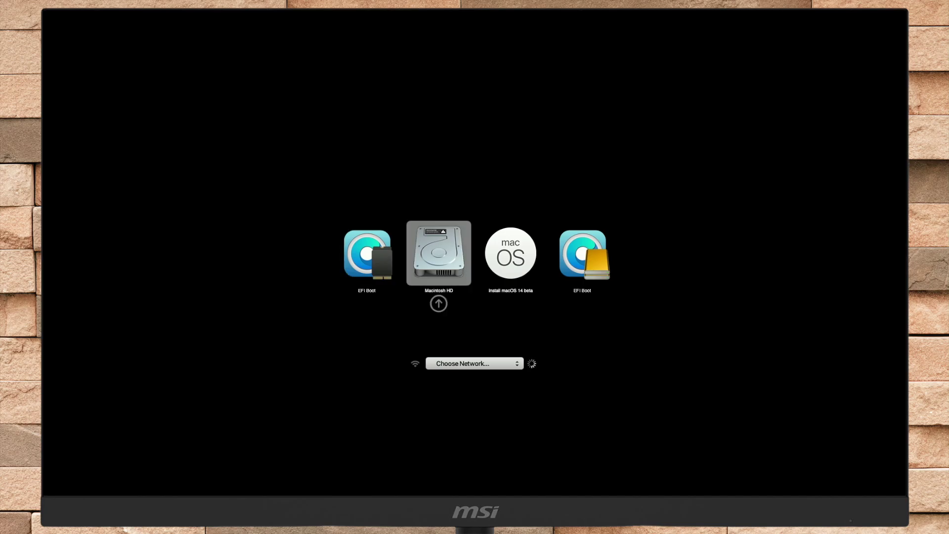
{"action": "key", "text": "Return"}
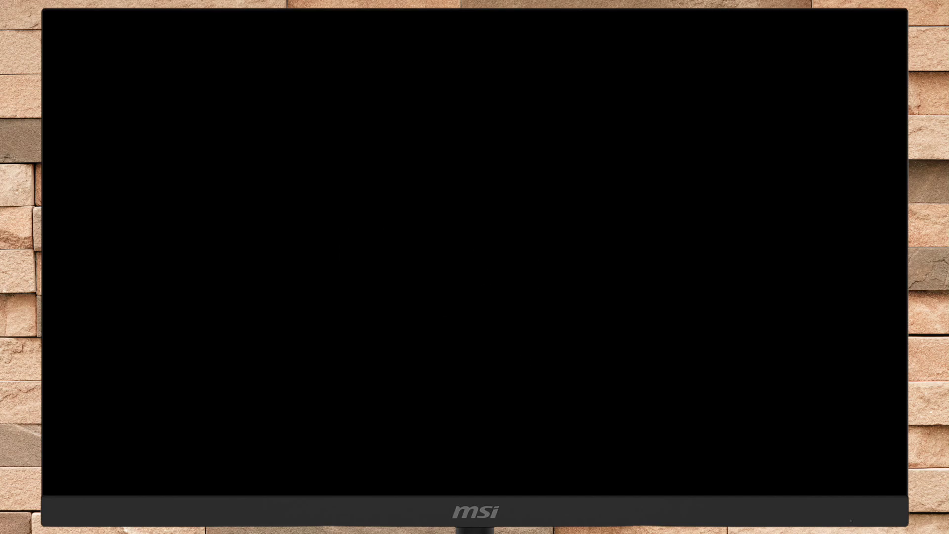
{"action": "key", "text": "Right"}
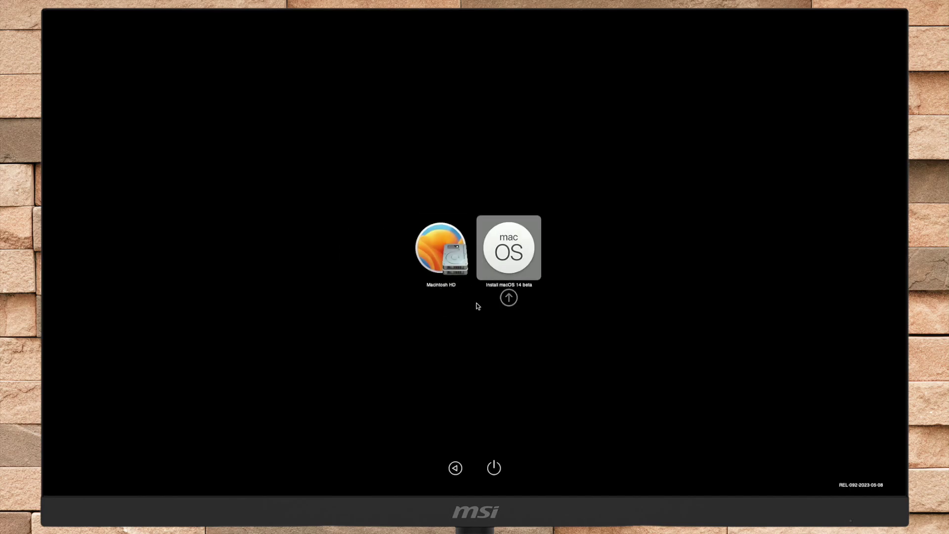
{"action": "key", "text": "Return"}
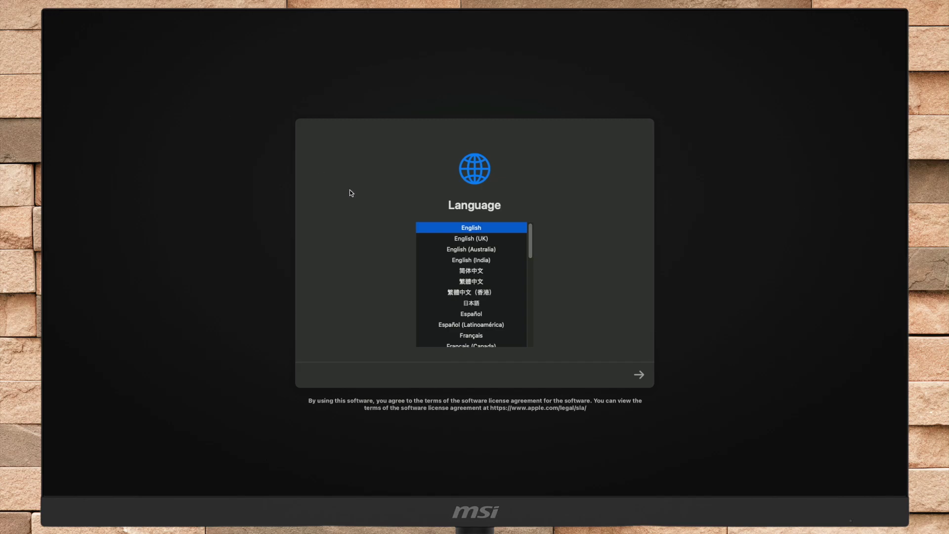
Continue in English, open Disk Utility and show all devices in its sidebar
{"action": "left_click", "coordinate": [640, 376]}
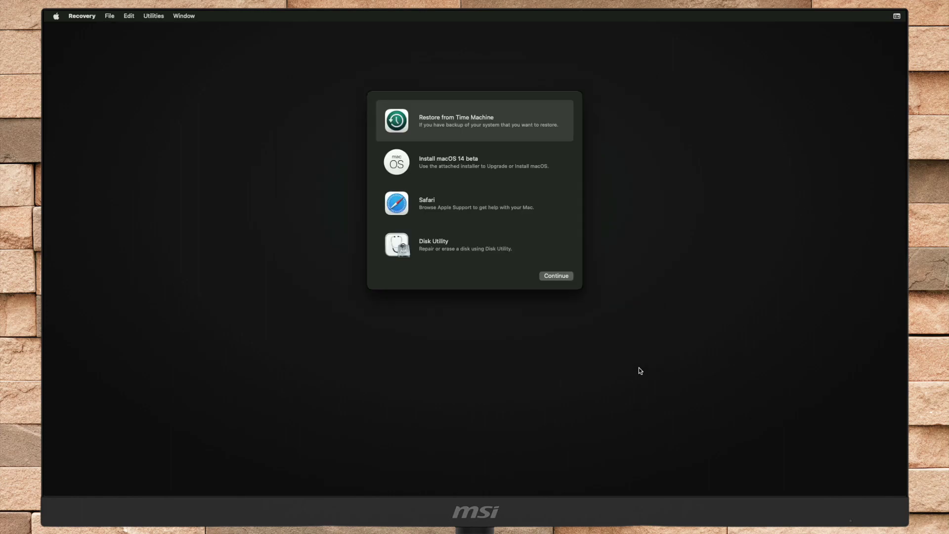
{"action": "left_click", "coordinate": [515, 251]}
{"action": "left_click", "coordinate": [552, 277]}
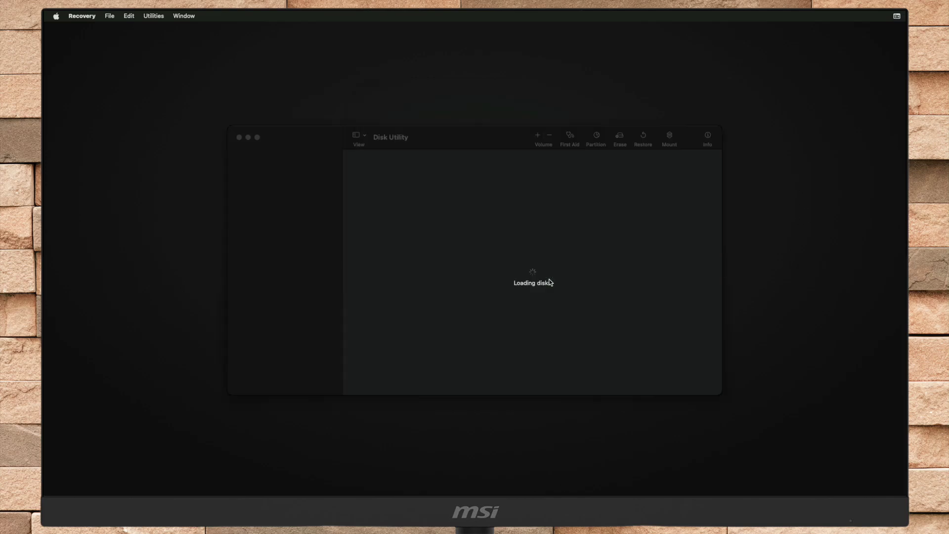
{"action": "left_click", "coordinate": [362, 136]}
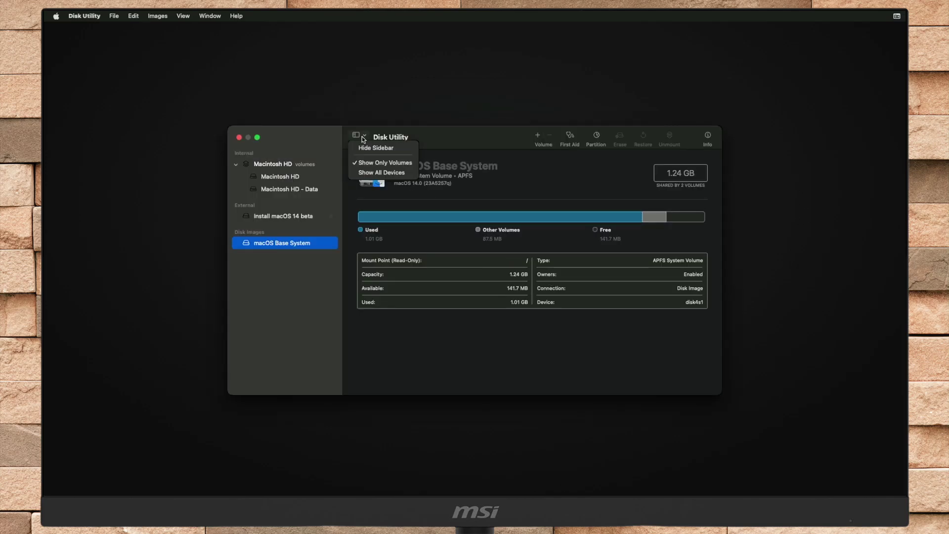
{"action": "left_click", "coordinate": [376, 173]}
Erase the CT240BX500SSD1 disk as 'Macintosh HD', APFS with GUID map, then close Disk Utility
{"action": "left_click", "coordinate": [319, 168]}
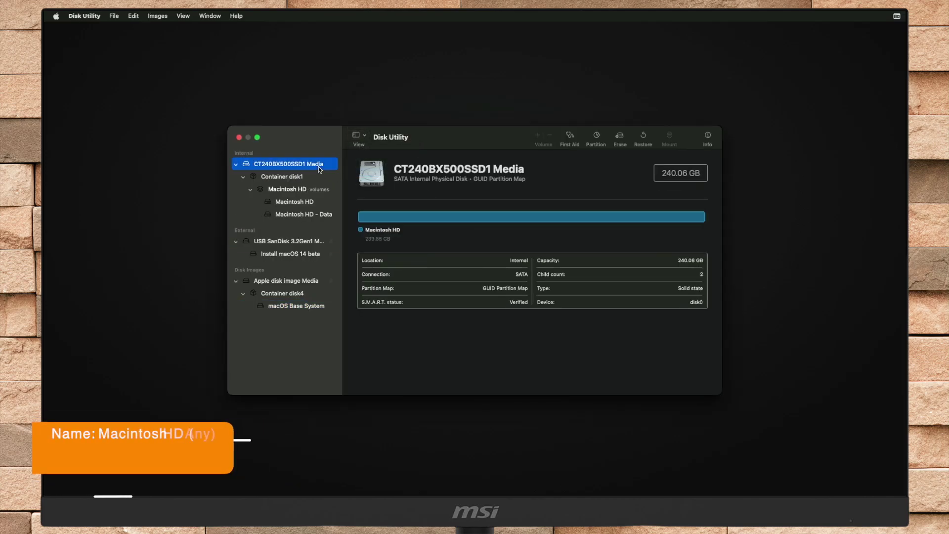
{"action": "left_click", "coordinate": [620, 138]}
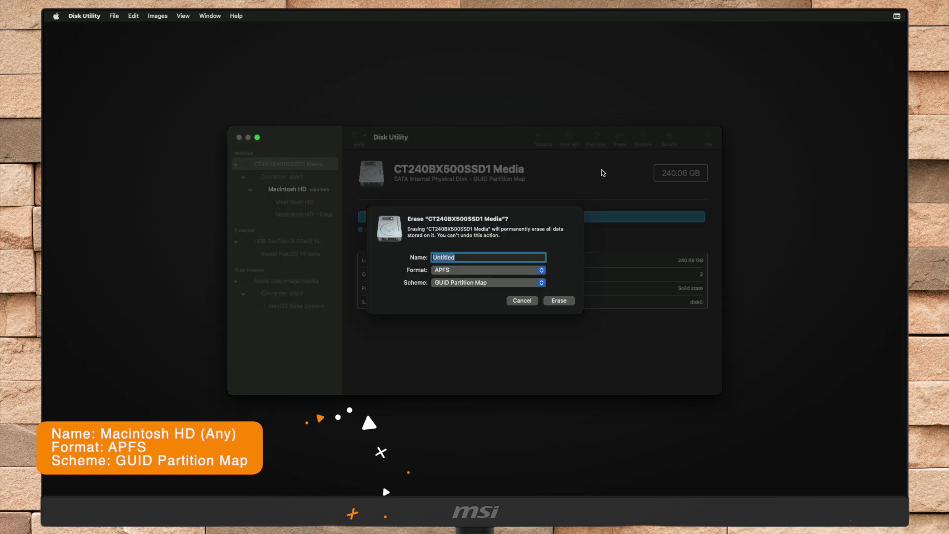
{"action": "type", "text": "Macintosh "}
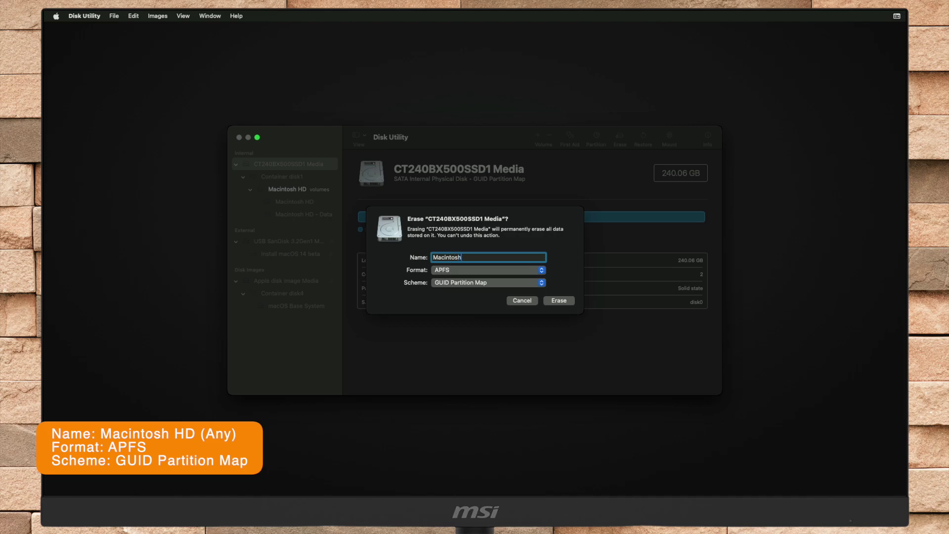
{"action": "type", "text": "HD"}
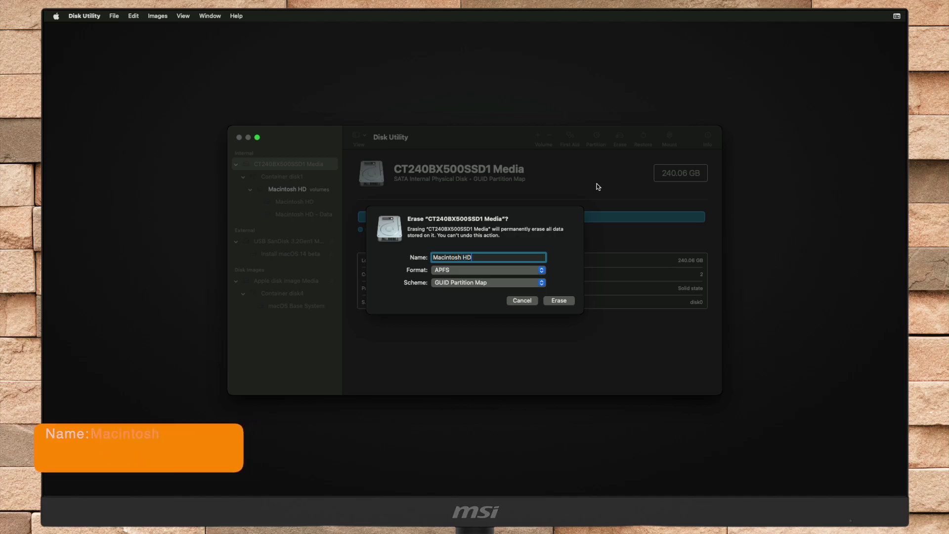
{"action": "left_click", "coordinate": [555, 299]}
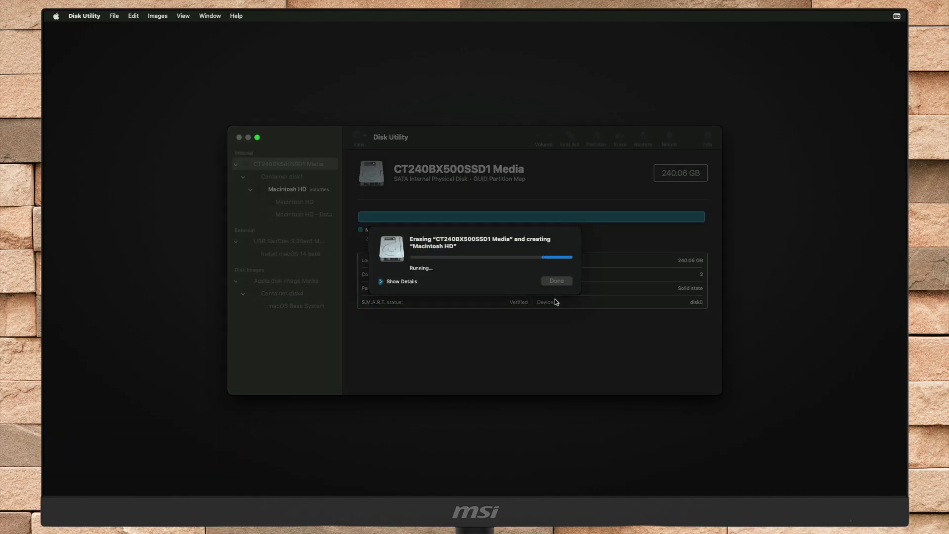
{"action": "left_click", "coordinate": [414, 281]}
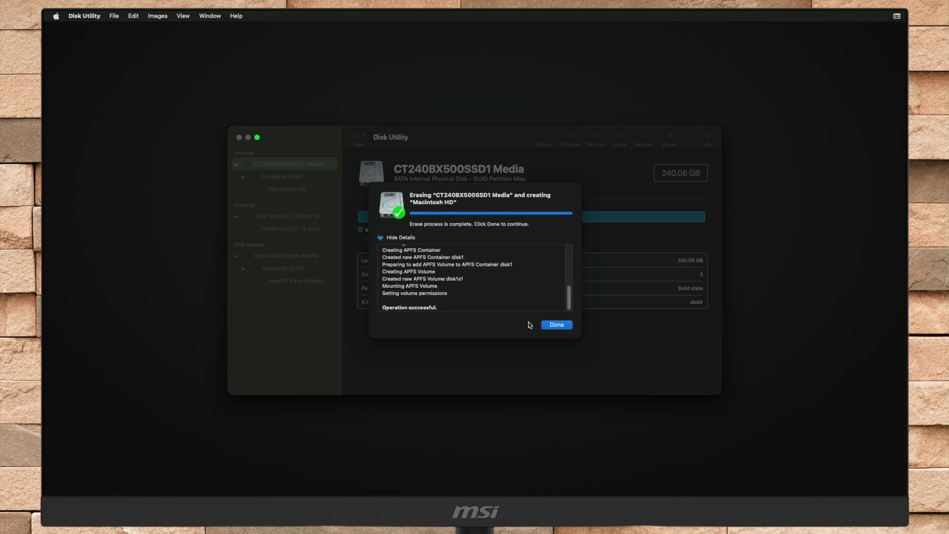
{"action": "left_click", "coordinate": [552, 326]}
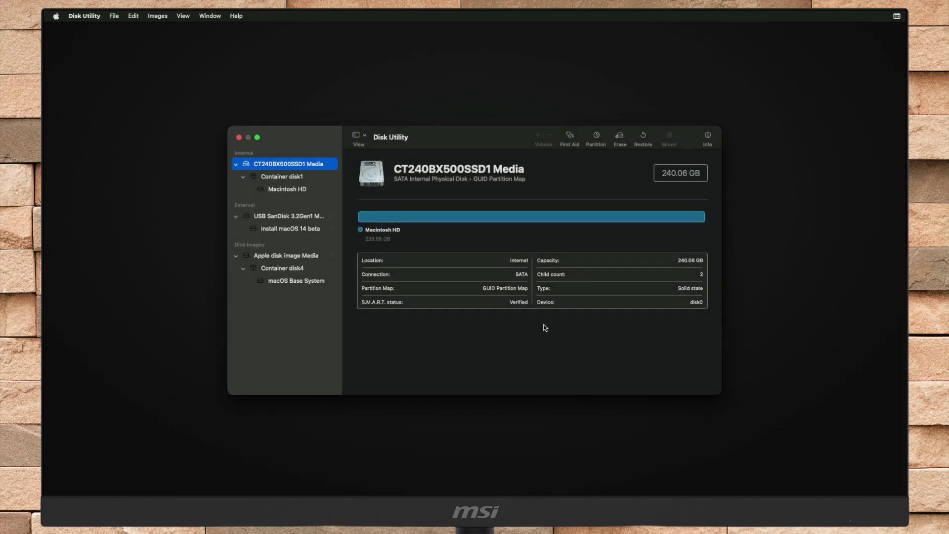
{"action": "left_click", "coordinate": [239, 138]}
Launch Install macOS 14 beta, agree to the licence, and install onto Macintosh HD
{"action": "left_click", "coordinate": [454, 170]}
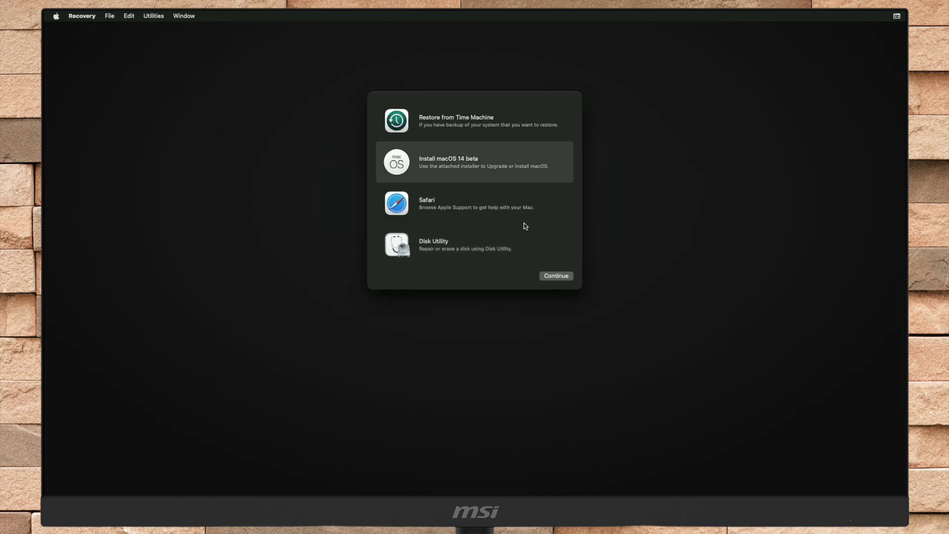
{"action": "left_click", "coordinate": [556, 275]}
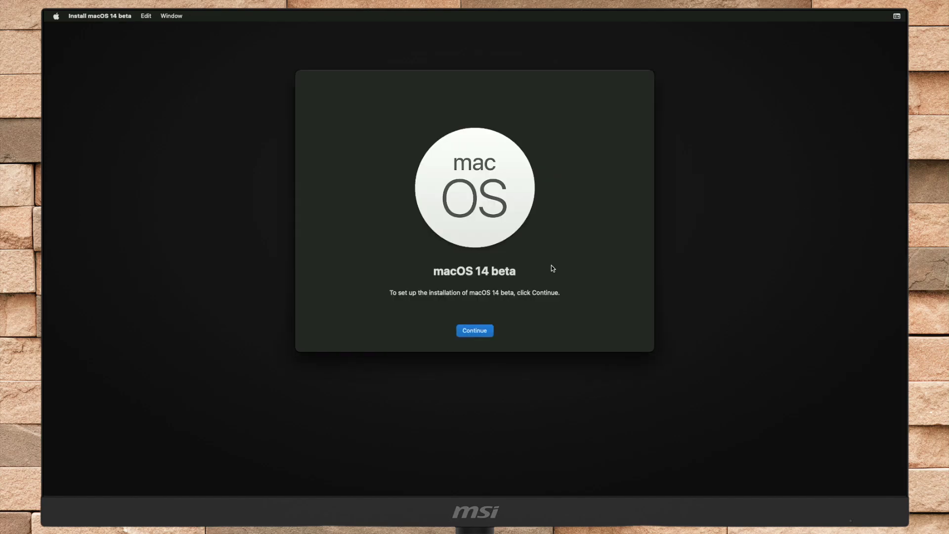
{"action": "left_click", "coordinate": [475, 330]}
{"action": "left_click", "coordinate": [493, 330]}
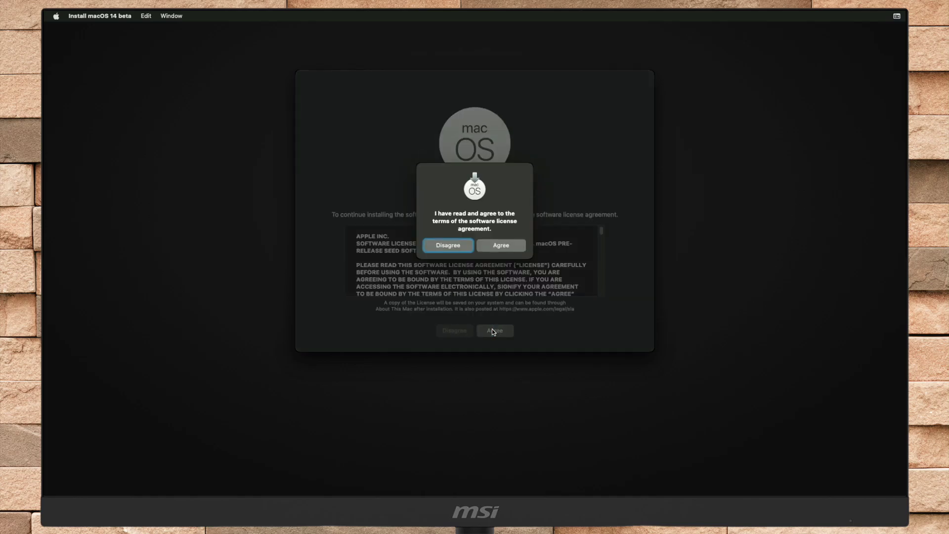
{"action": "left_click", "coordinate": [511, 251]}
{"action": "left_click", "coordinate": [432, 270]}
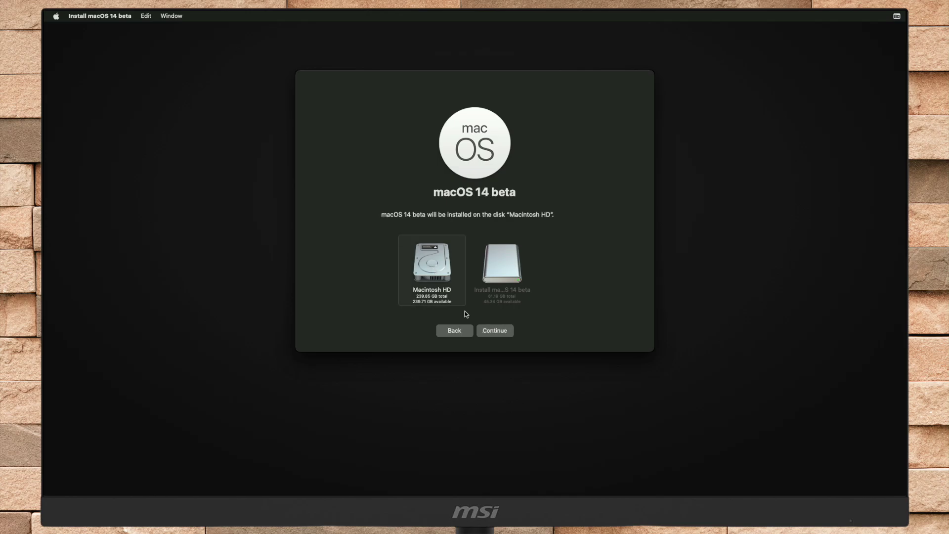
{"action": "left_click", "coordinate": [485, 330]}
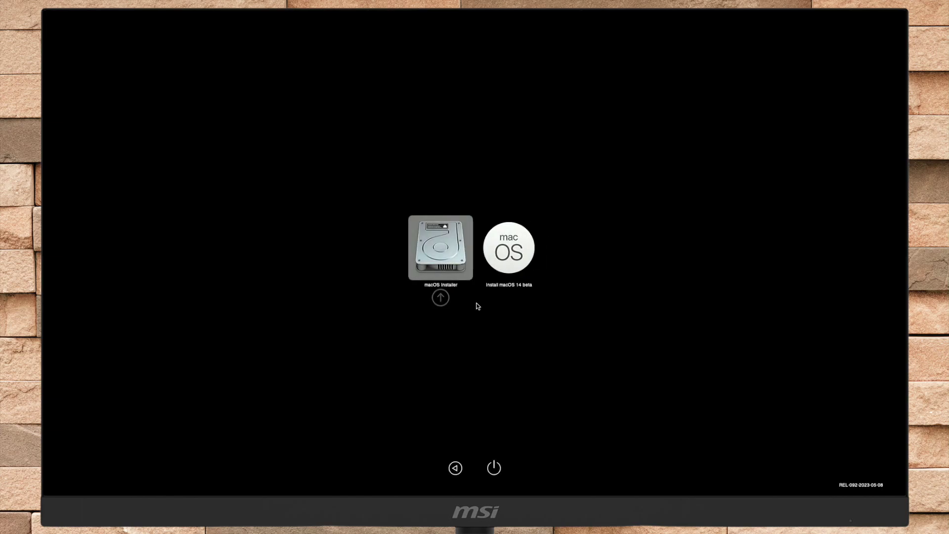
Boot the macOS Installer entry from the picker to continue the installation
{"action": "key", "text": "Return"}
{"action": "key", "text": "Return"}
{"action": "key", "text": "Return"}
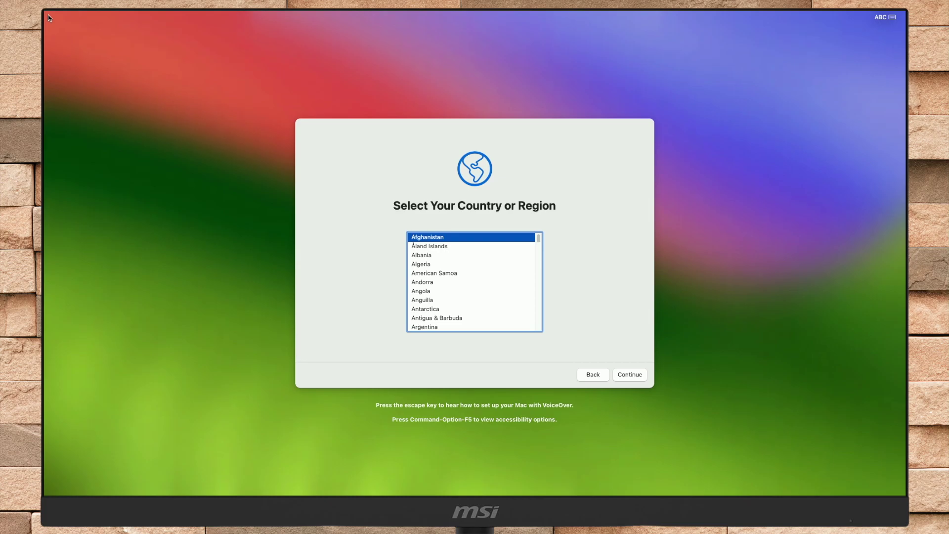
Choose United States, skip data transfer and Apple ID sign-in, and agree to the terms
{"action": "key", "text": "u"}
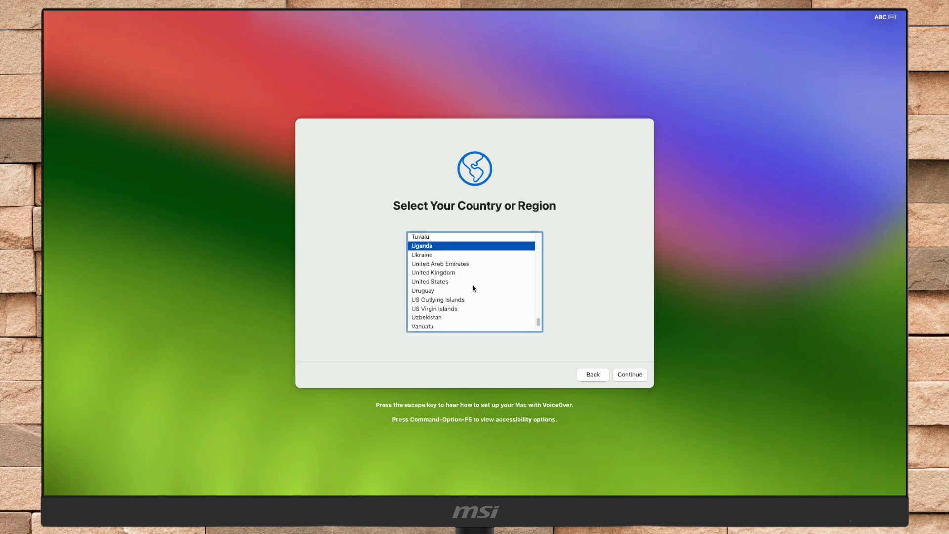
{"action": "left_click", "coordinate": [473, 281]}
{"action": "left_click", "coordinate": [626, 374]}
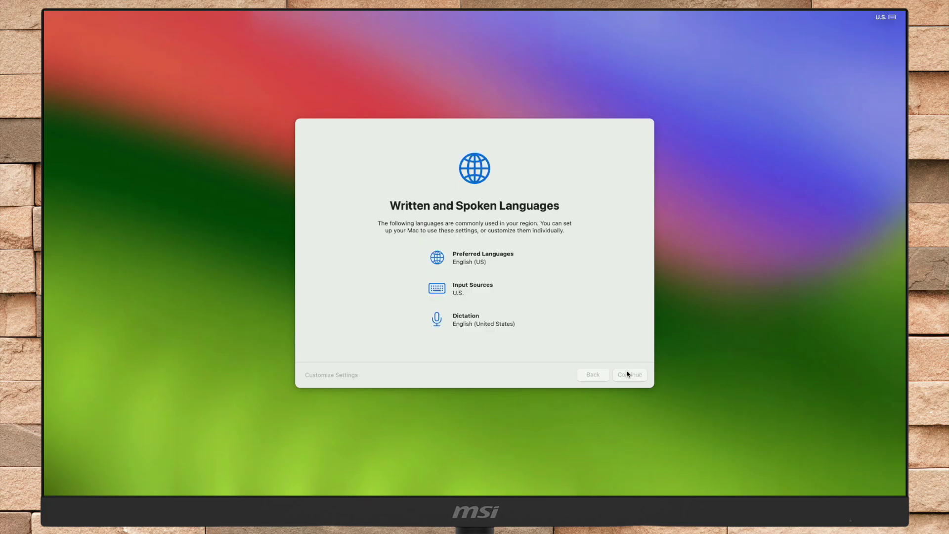
{"action": "left_click", "coordinate": [626, 374]}
{"action": "left_click", "coordinate": [626, 374]}
{"action": "left_click", "coordinate": [318, 377]}
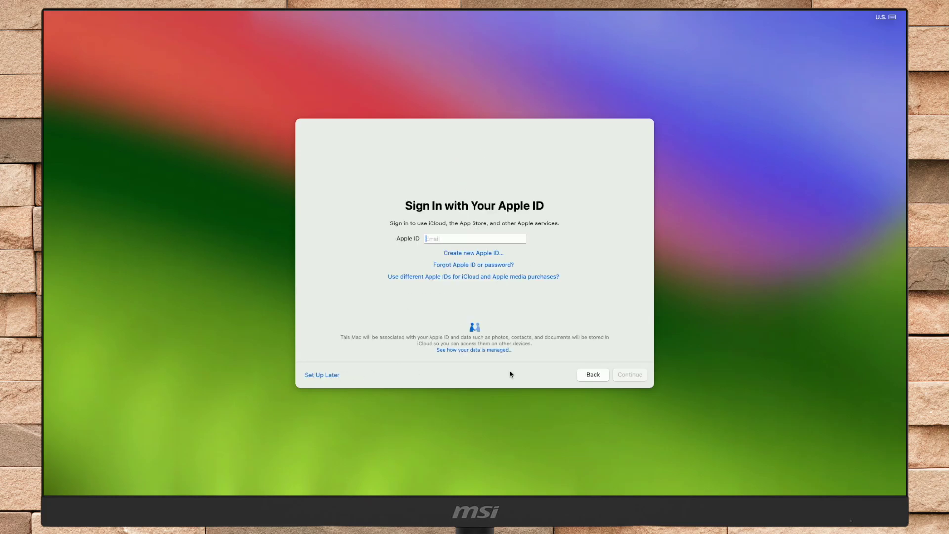
{"action": "left_click", "coordinate": [322, 375]}
{"action": "left_click", "coordinate": [501, 295]}
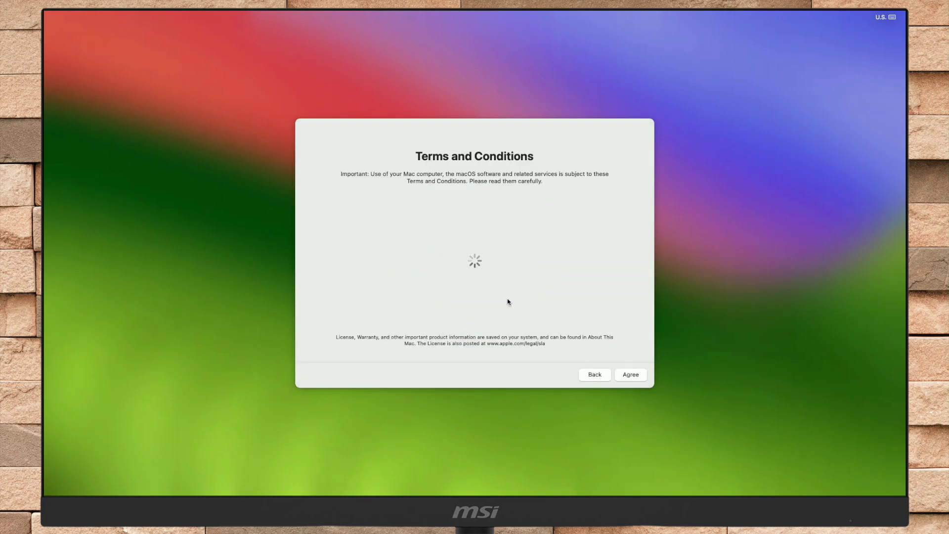
{"action": "left_click", "coordinate": [637, 379]}
{"action": "left_click", "coordinate": [623, 362]}
Create the local account with its full name and password, using the orange monogram picture
{"action": "type", "text": "Macintosh Weekly"}
{"action": "key", "text": "Tab"}
{"action": "key", "text": "Tab"}
{"action": "type", "text": "1234"}
{"action": "key", "text": "Tab"}
{"action": "type", "text": "1234"}
{"action": "left_click", "coordinate": [537, 227]}
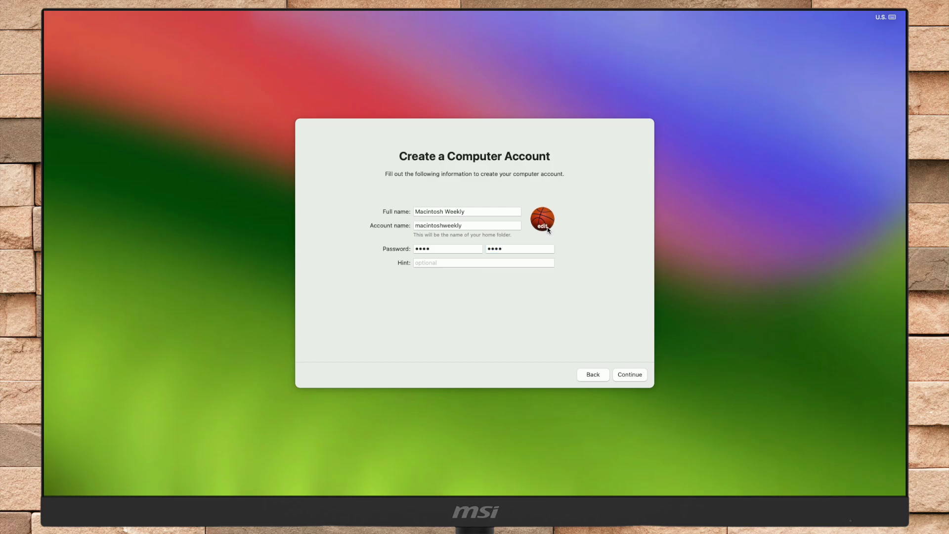
{"action": "left_click", "coordinate": [464, 281]}
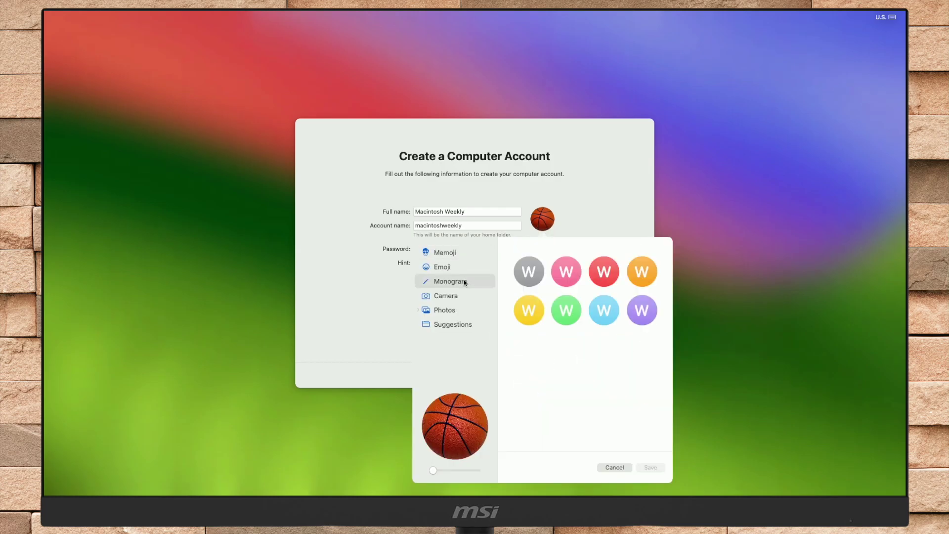
{"action": "left_click", "coordinate": [639, 282]}
{"action": "left_click", "coordinate": [650, 467]}
{"action": "left_click", "coordinate": [640, 376]}
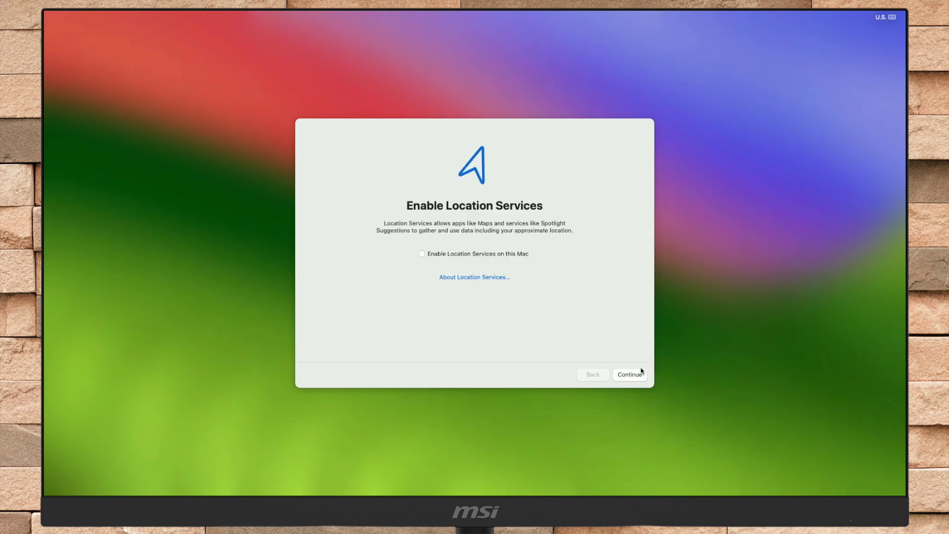
Keep Location Services off, skip analytics and Screen Time, and keep the default appearance
{"action": "left_click", "coordinate": [632, 375]}
{"action": "left_click", "coordinate": [520, 303]}
{"action": "left_click", "coordinate": [630, 375]}
{"action": "left_click", "coordinate": [629, 374]}
{"action": "left_click", "coordinate": [629, 375]}
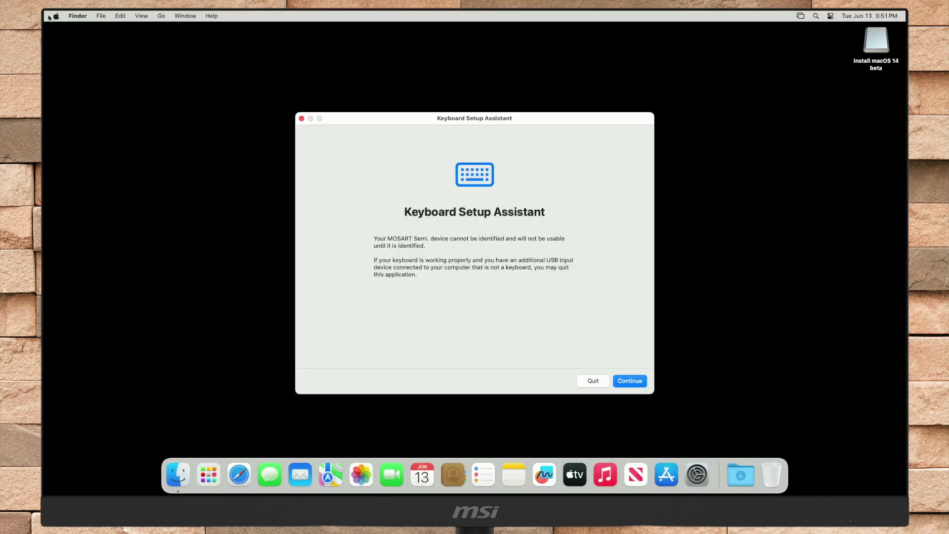
Quit Keyboard Setup Assistant, show hard disks on the desktop, and place Macintosh HD at the top right
{"action": "key", "text": "super+q"}
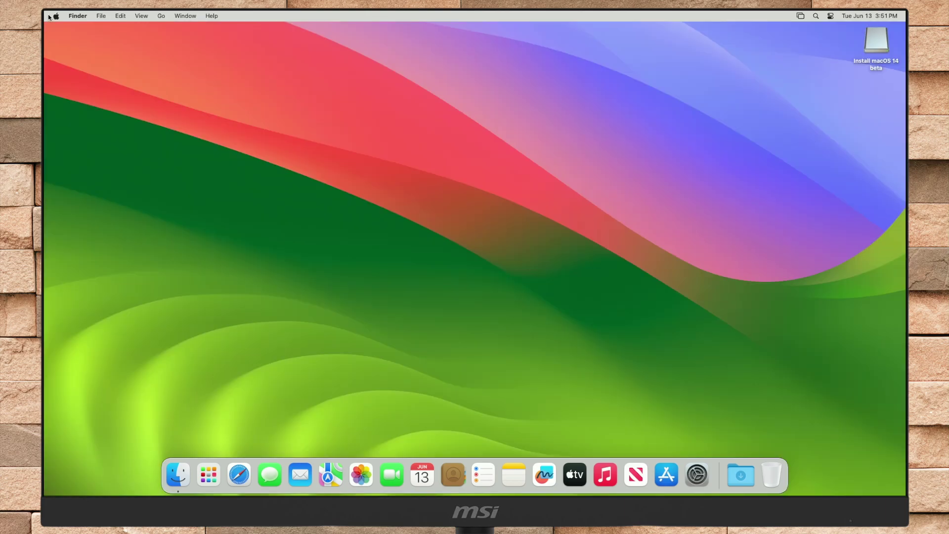
{"action": "left_click", "coordinate": [81, 16]}
{"action": "left_click", "coordinate": [145, 71]}
{"action": "left_click", "coordinate": [74, 84]}
{"action": "left_click", "coordinate": [53, 34]}
{"action": "left_click_drag", "start_coordinate": [873, 90], "coordinate": [877, 62]}
{"action": "left_click", "coordinate": [787, 140]}
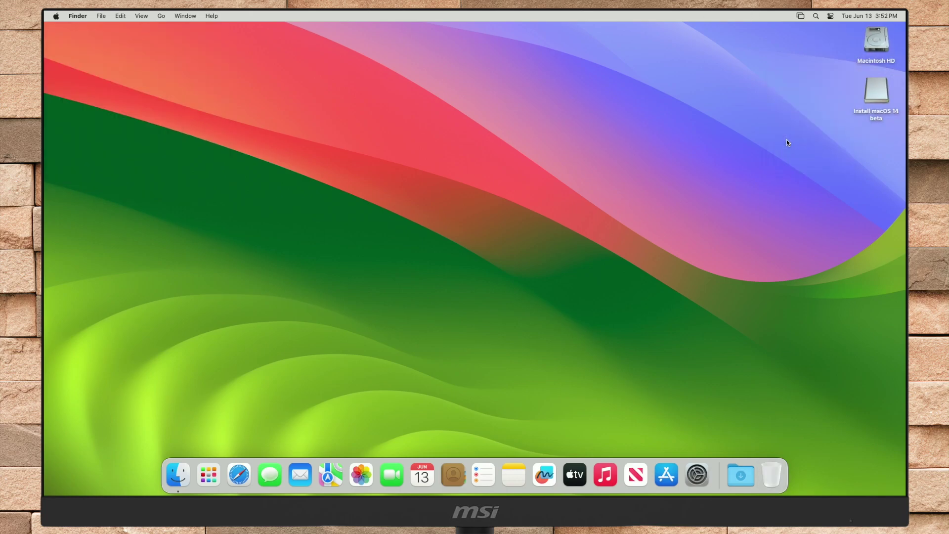
Launch OpenCore-Patcher from the Install macOS 14 beta volume and build OpenCore for this Macmini7,1
{"action": "double_click", "coordinate": [865, 100]}
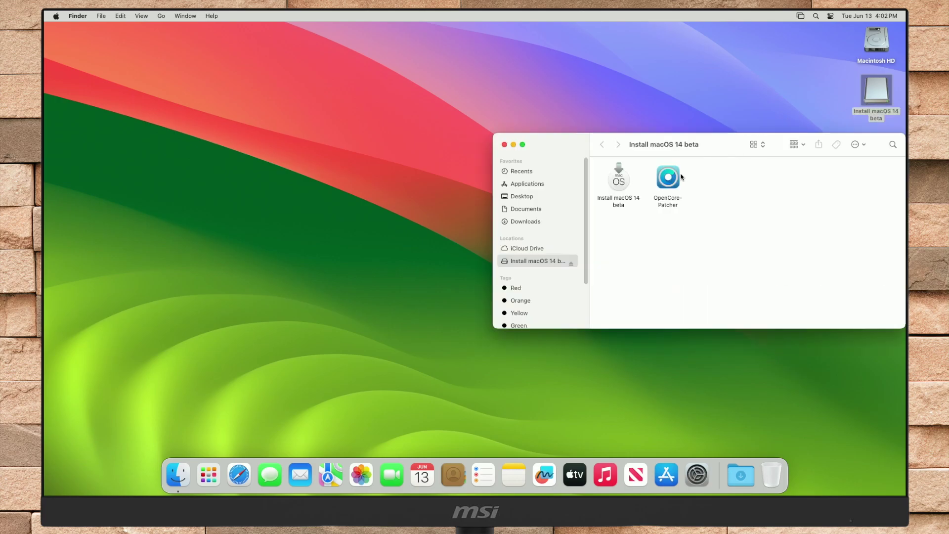
{"action": "right_click", "coordinate": [671, 178]}
{"action": "left_click", "coordinate": [675, 179]}
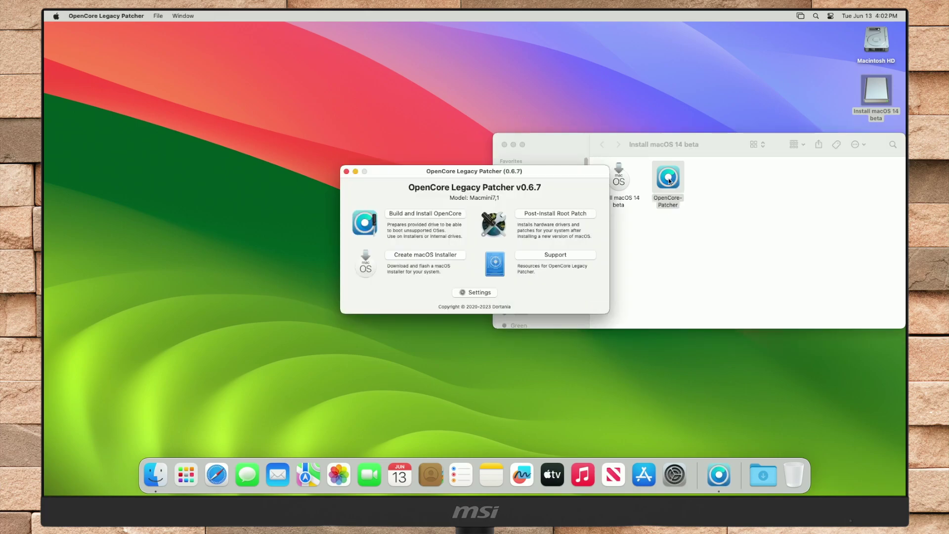
{"action": "left_click", "coordinate": [438, 213]}
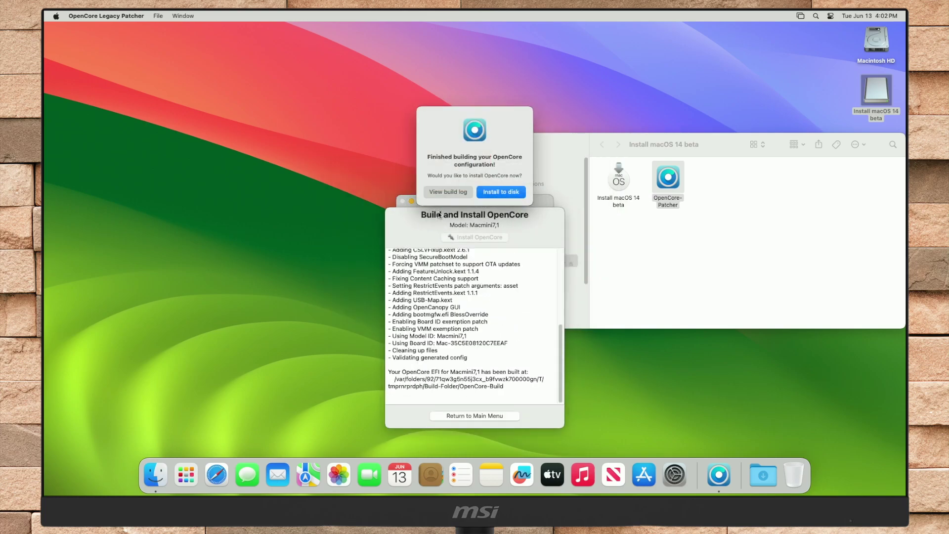
Install the built OpenCore to disk0's EFI partition disk0s1, authorizing with the administrator password, then choose Reboot
{"action": "left_click", "coordinate": [495, 191]}
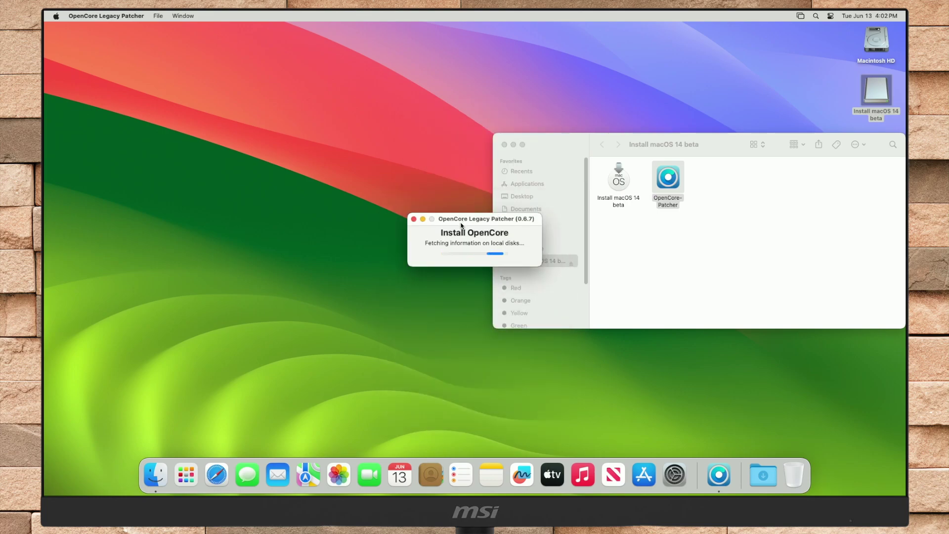
{"action": "left_click", "coordinate": [478, 268]}
{"action": "left_click", "coordinate": [478, 249]}
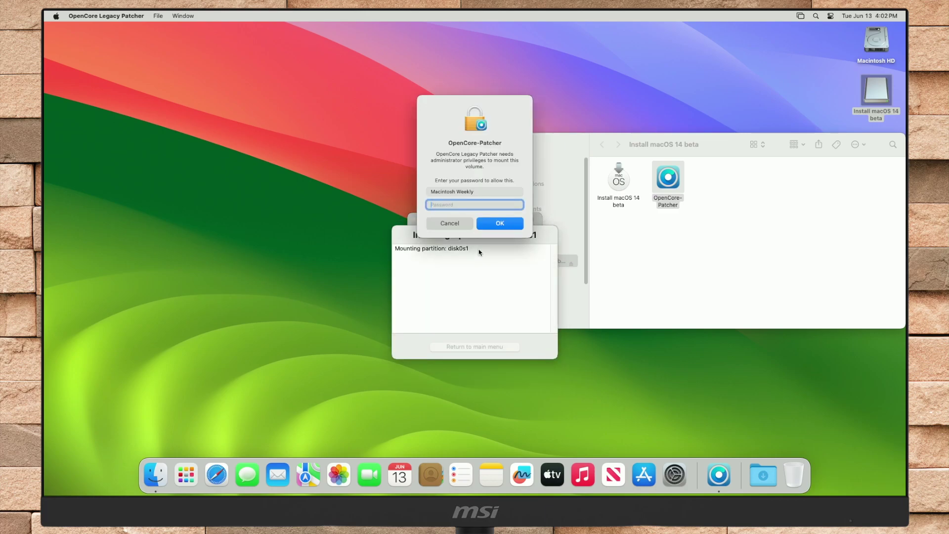
{"action": "type", "text": "****"}
{"action": "key", "text": "Return"}
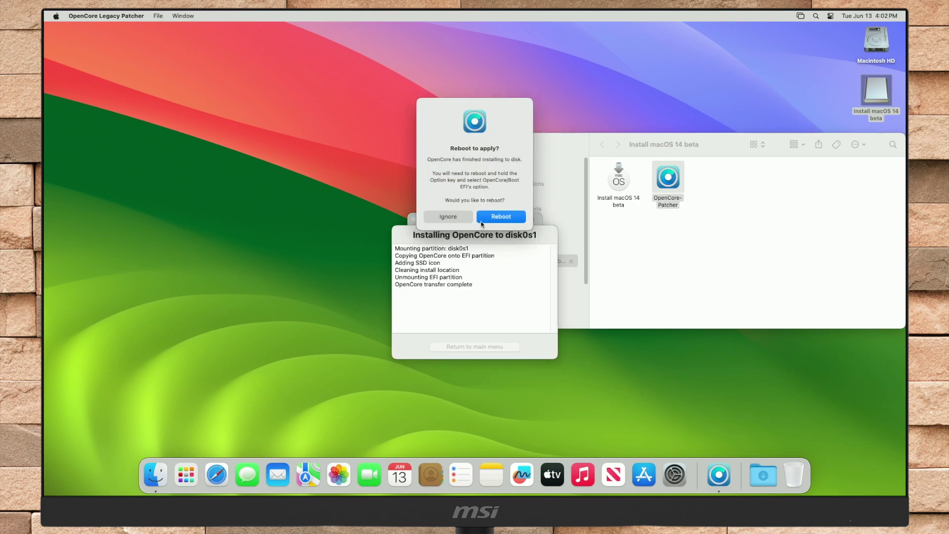
{"action": "left_click", "coordinate": [502, 217]}
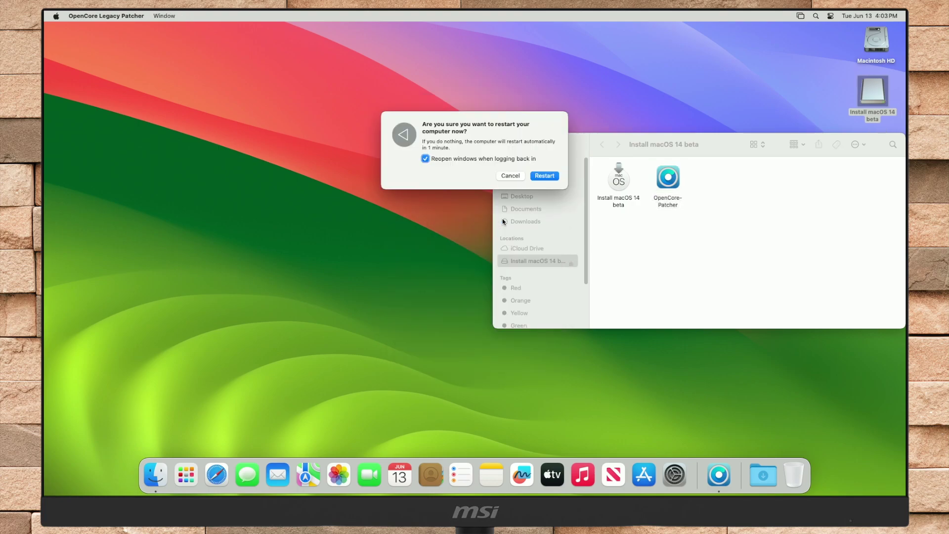
Disable reopening windows at login, eject the Install macOS 14 beta volume, and confirm the restart
{"action": "left_click", "coordinate": [527, 158]}
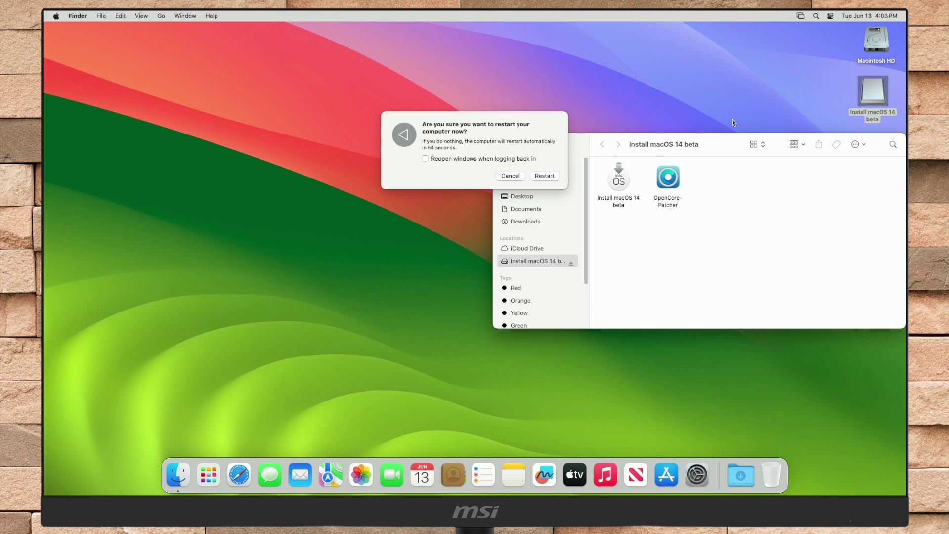
{"action": "right_click", "coordinate": [870, 98]}
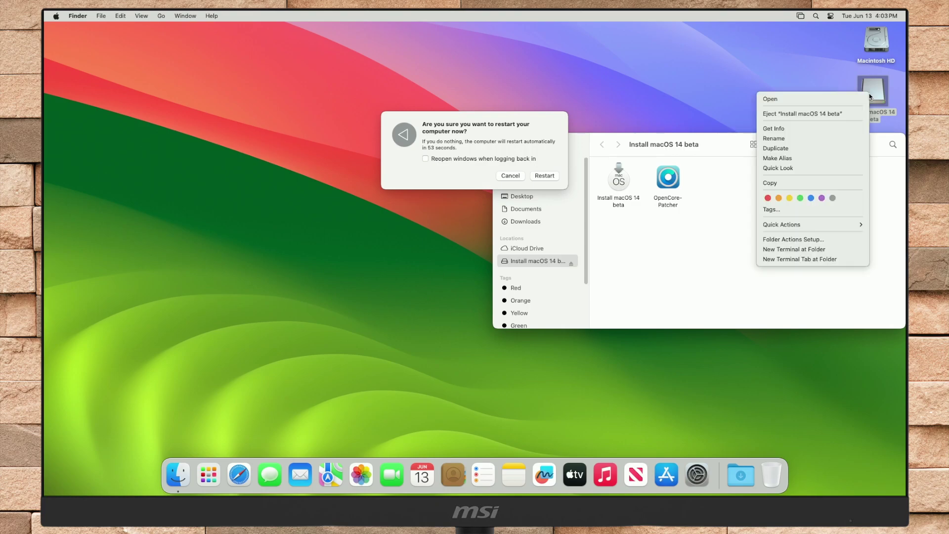
{"action": "left_click", "coordinate": [832, 117]}
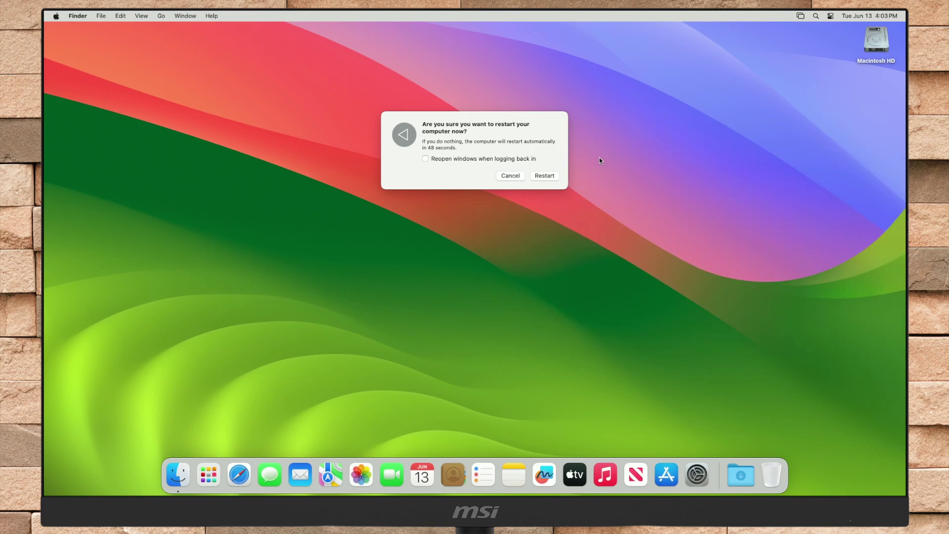
{"action": "left_click", "coordinate": [550, 176]}
{"action": "left_click", "coordinate": [550, 176]}
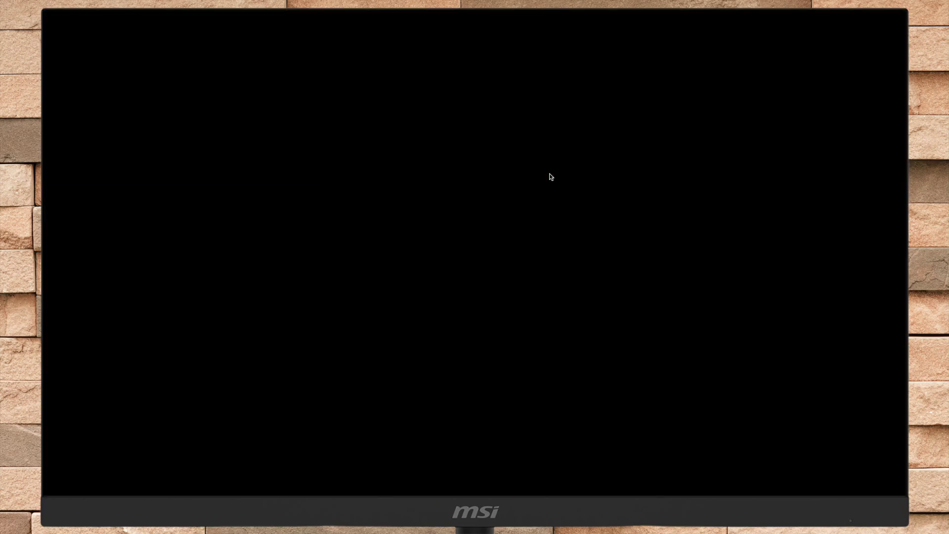